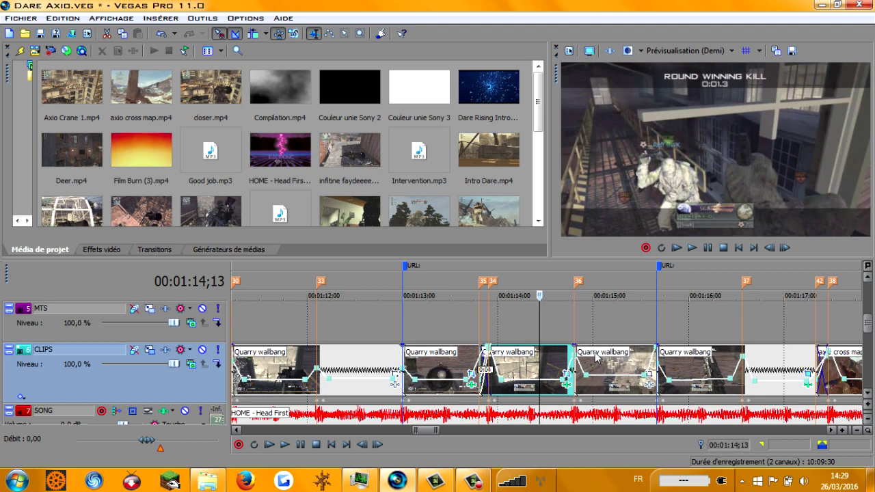
# - Move the Quarry wallbang clip at marker 36 up to the MTS track and back down to the CLIPS track
pyautogui.click(595, 355)
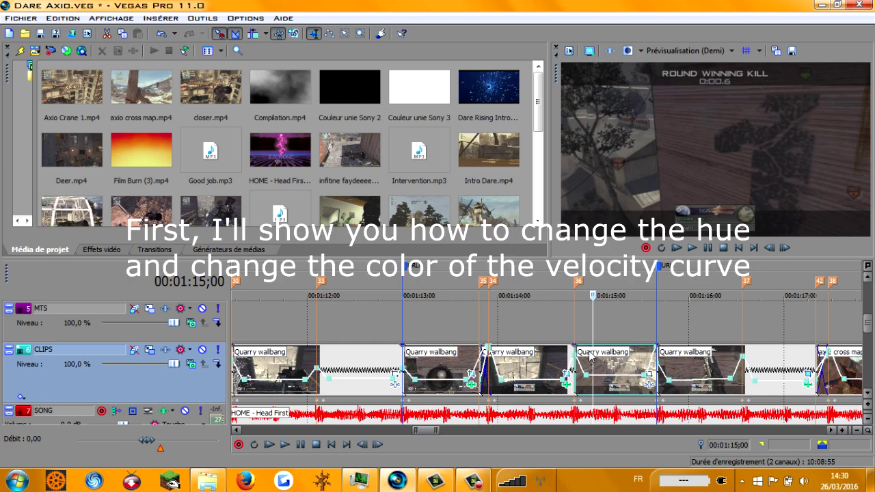
pyautogui.hscroll(2, 589, 354)
pyautogui.moveTo(569, 362); pyautogui.dragTo(566, 336)
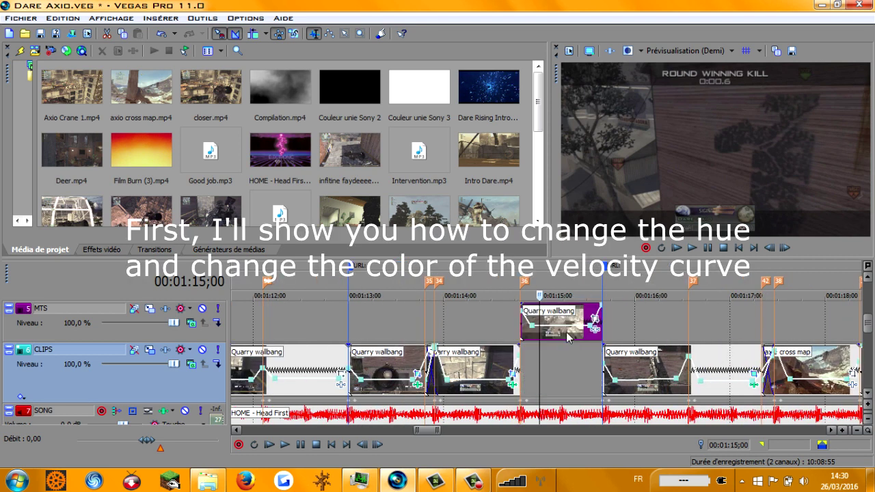
pyautogui.scroll(5, 567, 337)
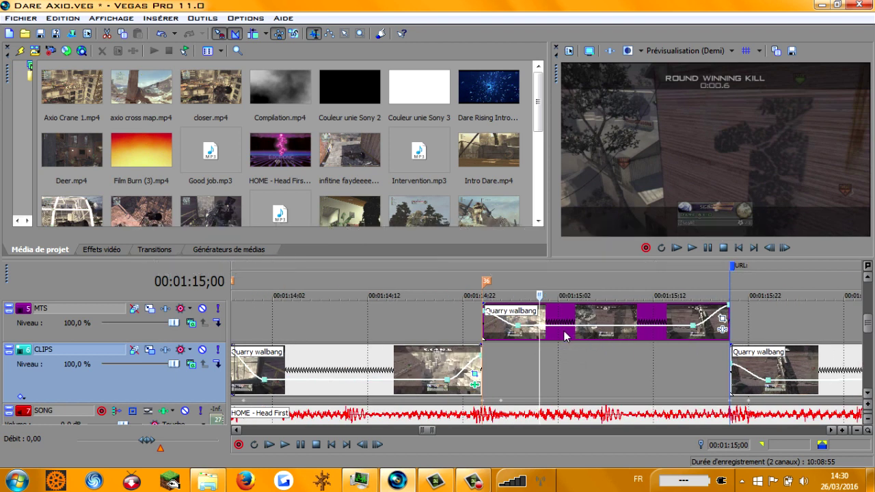
pyautogui.click(510, 330)
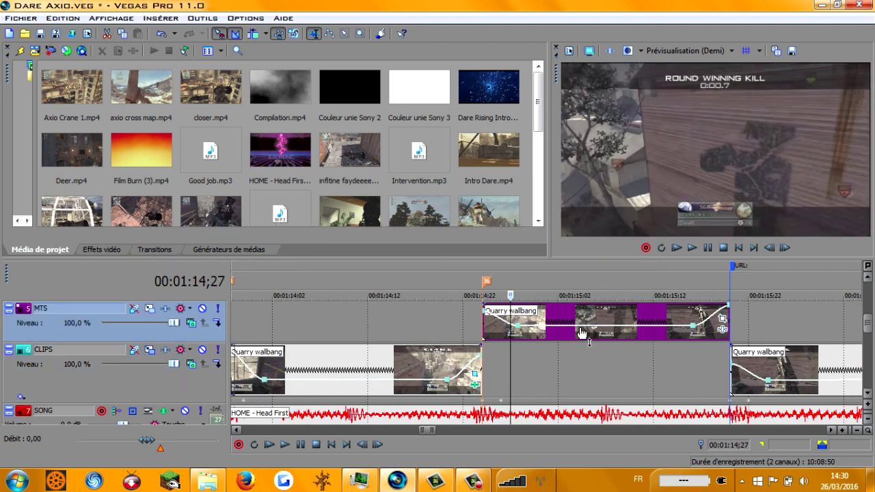
pyautogui.moveTo(540, 342); pyautogui.dragTo(541, 369)
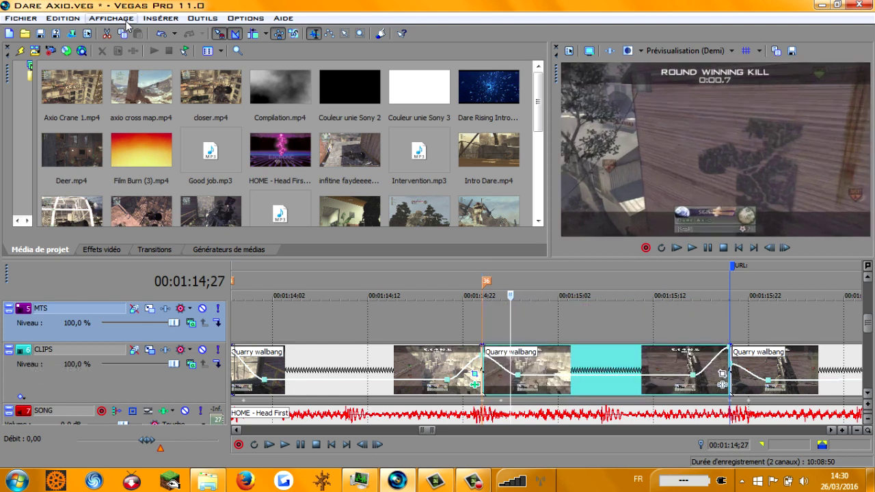
# - In the display preferences, set the icon colour tint to 0 % and the icon colour saturation to 24 %, and apply them
pyautogui.click(245, 18)
pyautogui.click(278, 354)
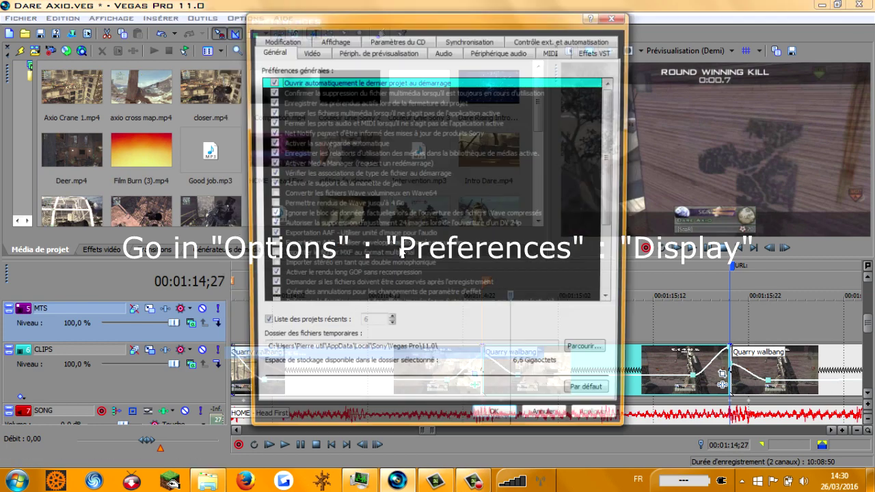
pyautogui.click(340, 38)
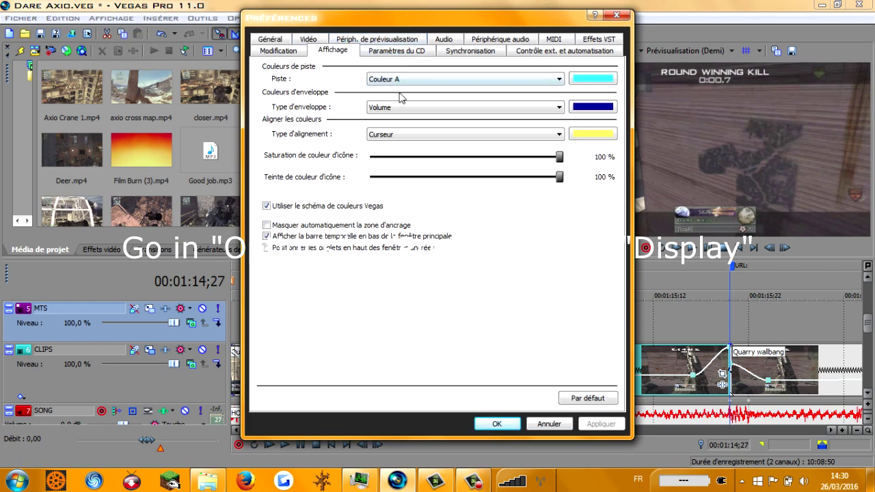
pyautogui.moveTo(559, 177); pyautogui.dragTo(369, 177)
pyautogui.moveTo(558, 156); pyautogui.dragTo(418, 175)
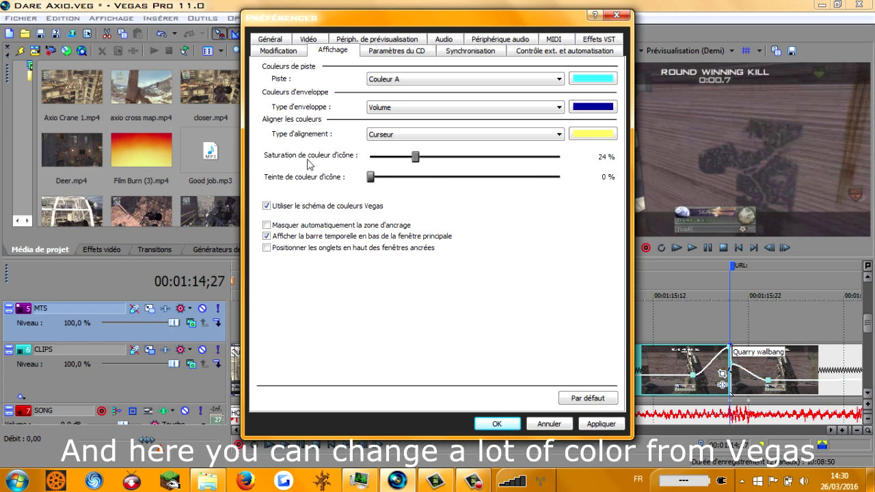
pyautogui.click(601, 424)
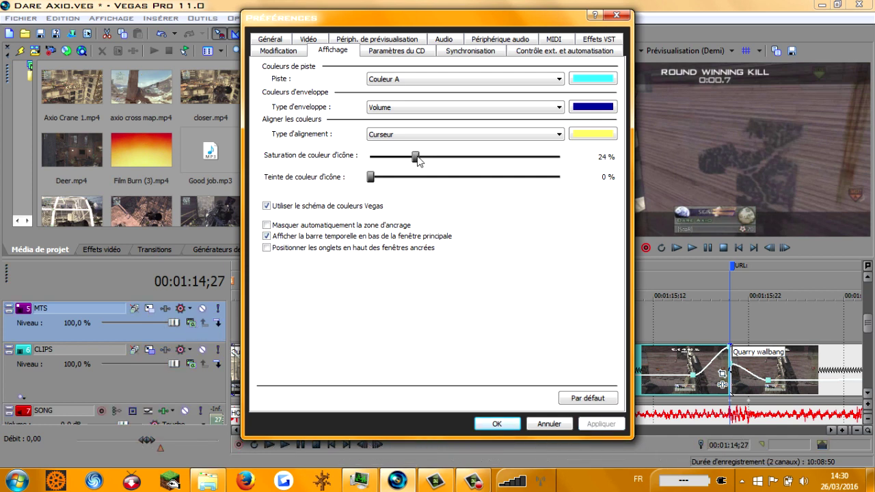
# - Set the icon colour saturation to 100 % and apply the change
pyautogui.moveTo(417, 157); pyautogui.dragTo(567, 158)
pyautogui.click(600, 423)
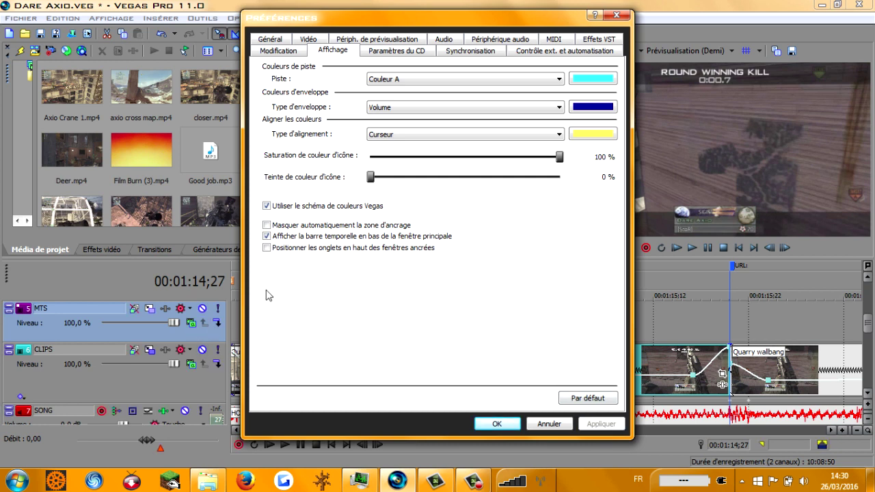
pyautogui.moveTo(382, 20); pyautogui.dragTo(455, 27)
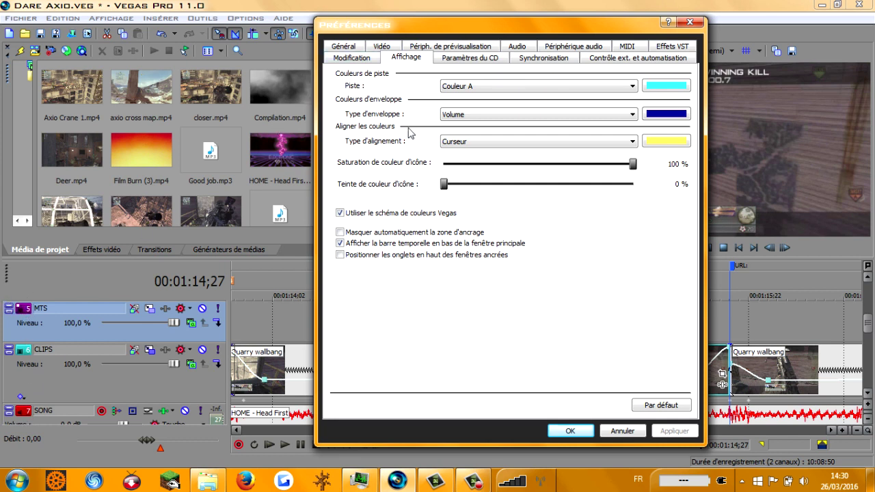
# - Look through the available track colours, leaving Couleur B selected
pyautogui.click(468, 89)
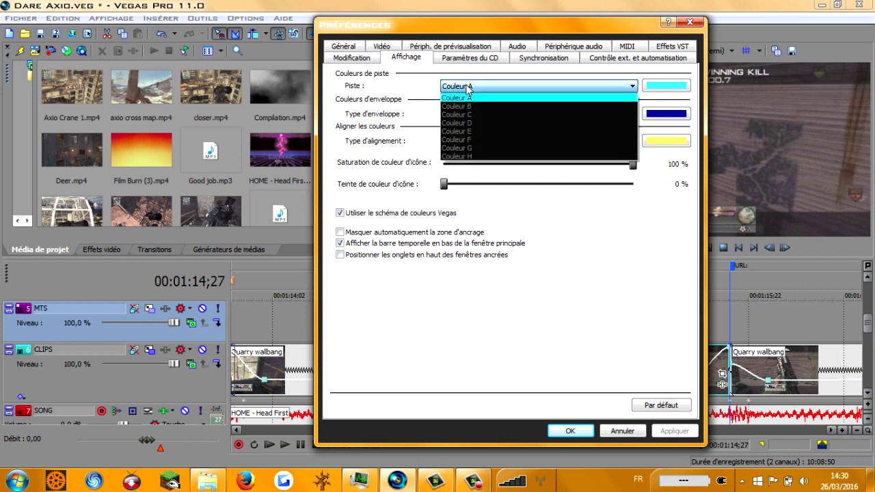
pyautogui.click(468, 86)
pyautogui.scroll(-4, 468, 86)
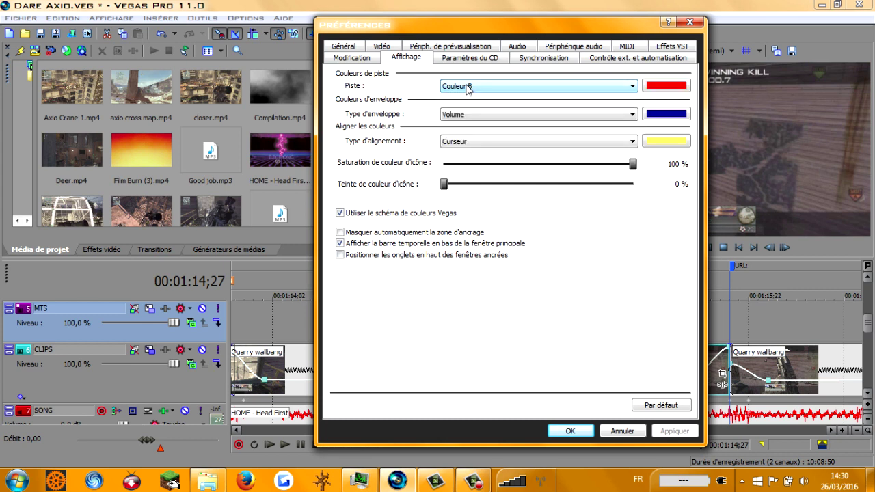
pyautogui.scroll(3, 468, 89)
pyautogui.click(502, 91)
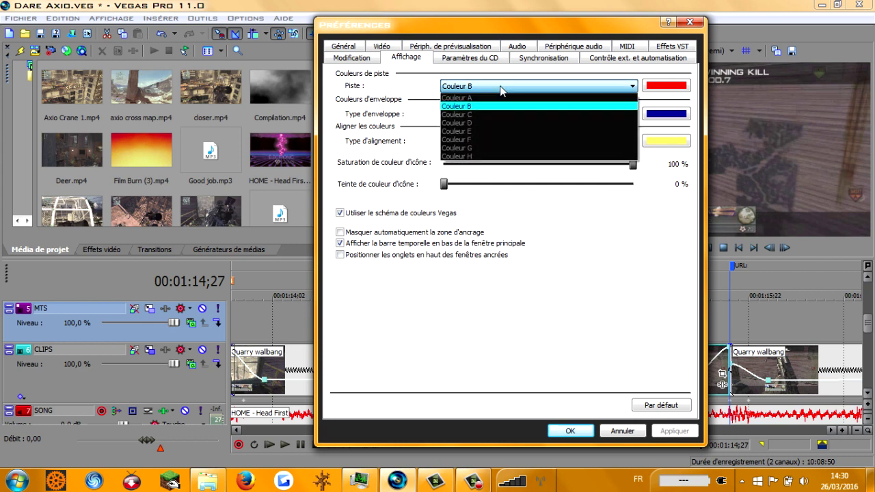
pyautogui.click(501, 91)
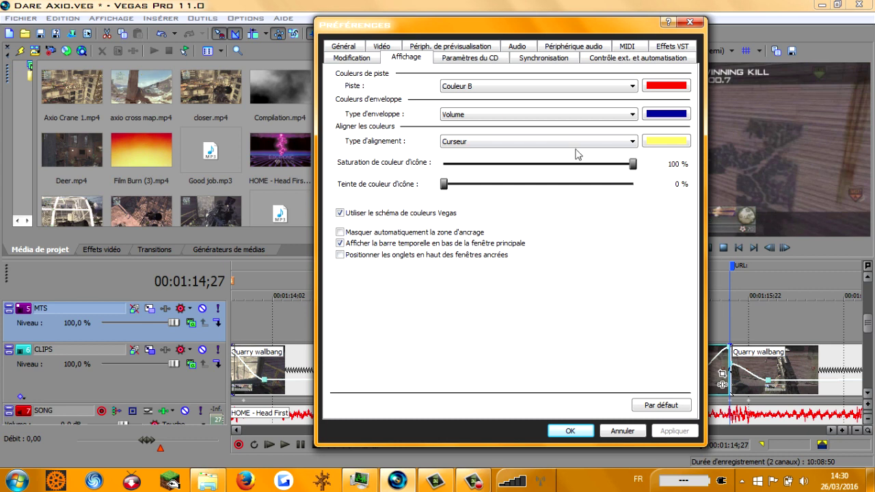
# - Set the Rapidité de l'événement envelope colour to very dark blue (red 5.3, green 0, blue 55.4) and accept the preferences
pyautogui.click(551, 115)
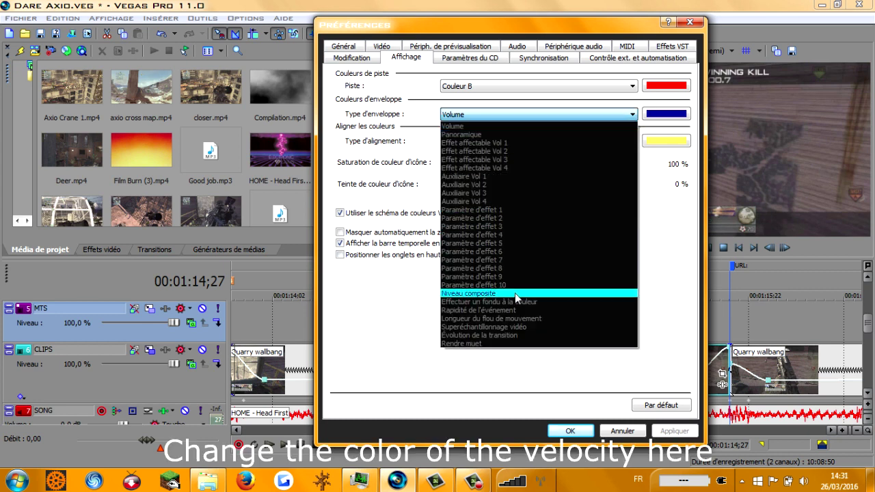
pyautogui.click(485, 312)
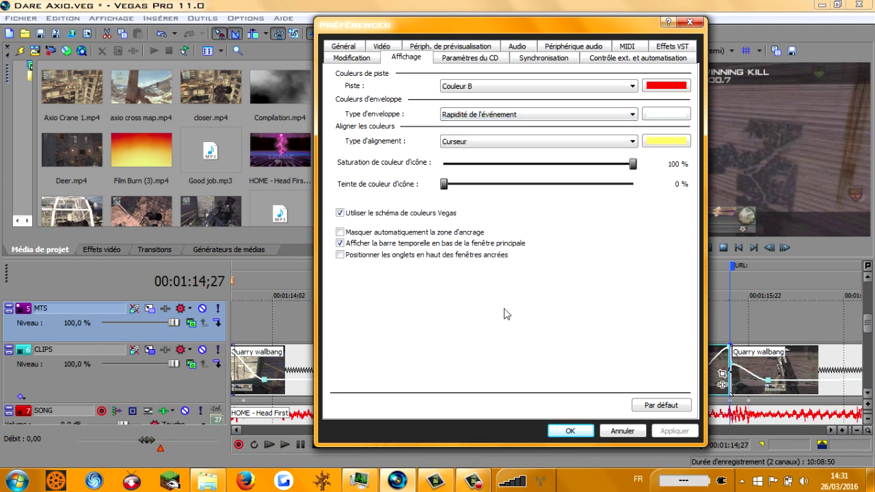
pyautogui.click(667, 115)
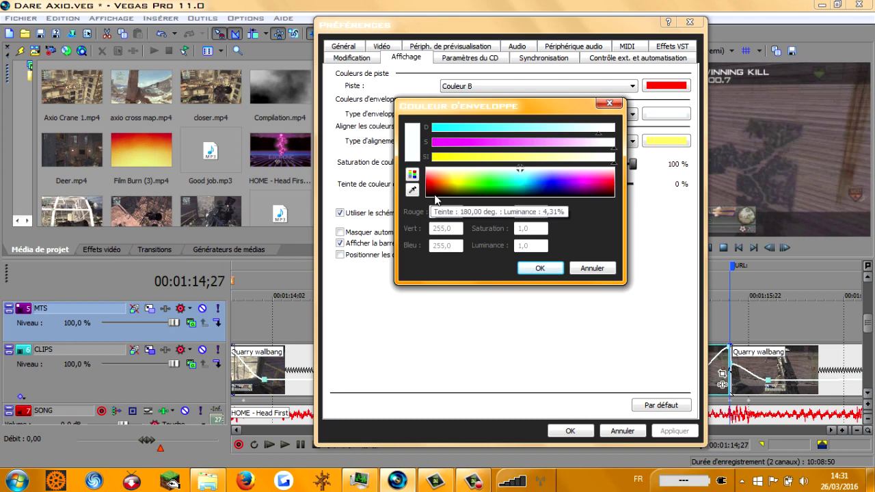
pyautogui.click(554, 195)
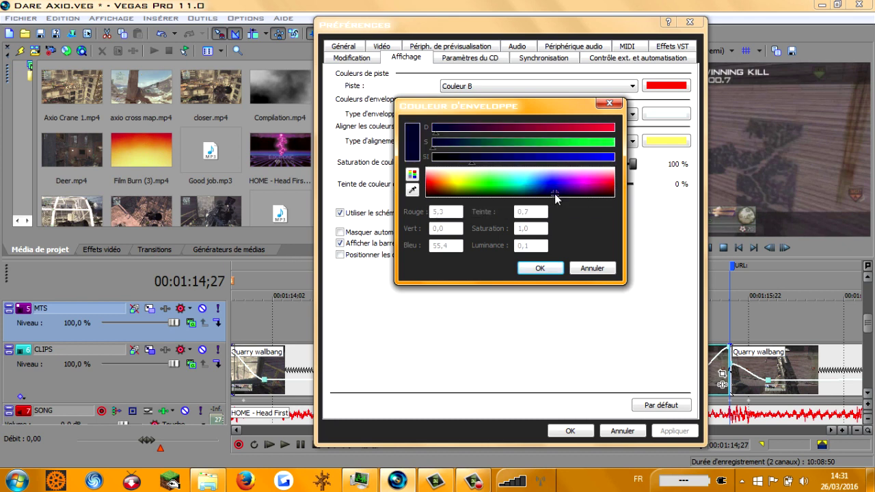
pyautogui.click(545, 267)
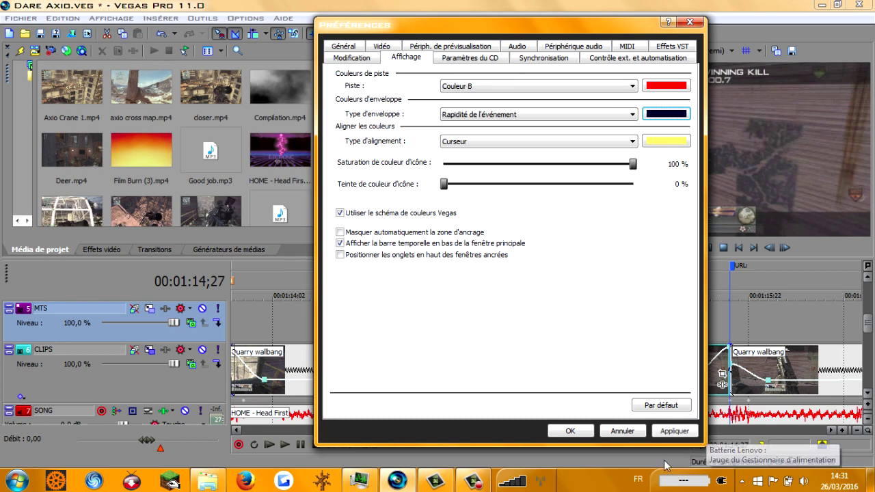
pyautogui.click(670, 433)
pyautogui.click(569, 430)
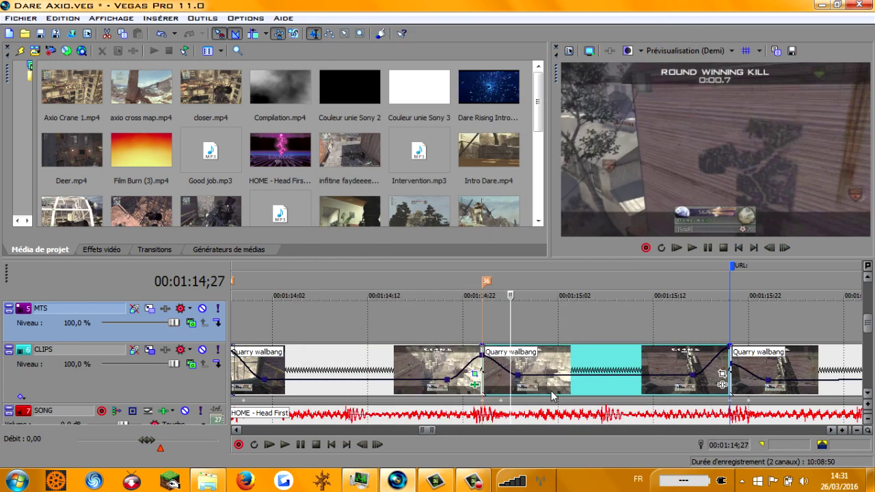
# - Move the Quarry wallbang clip onto the MTS track to inspect its recoloured velocity curve, and return it to the CLIPS track
pyautogui.moveTo(517, 385); pyautogui.dragTo(522, 335)
pyautogui.scroll(8, 522, 336)
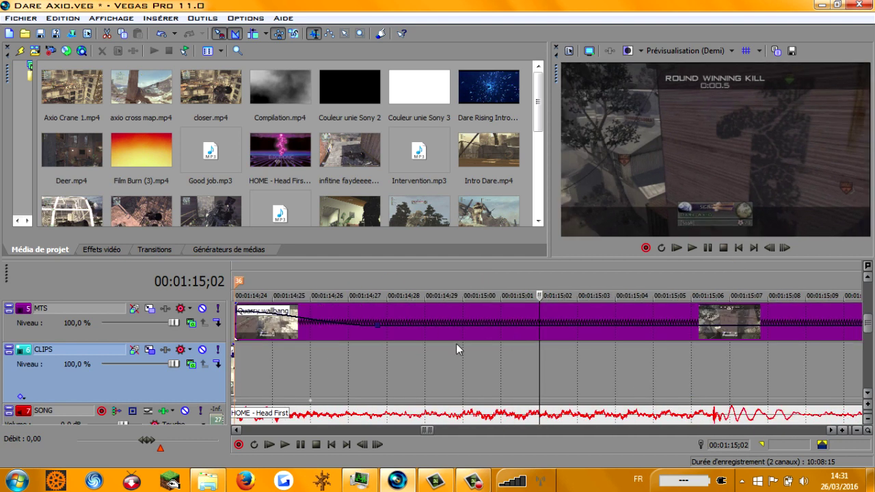
pyautogui.scroll(-3, 382, 331)
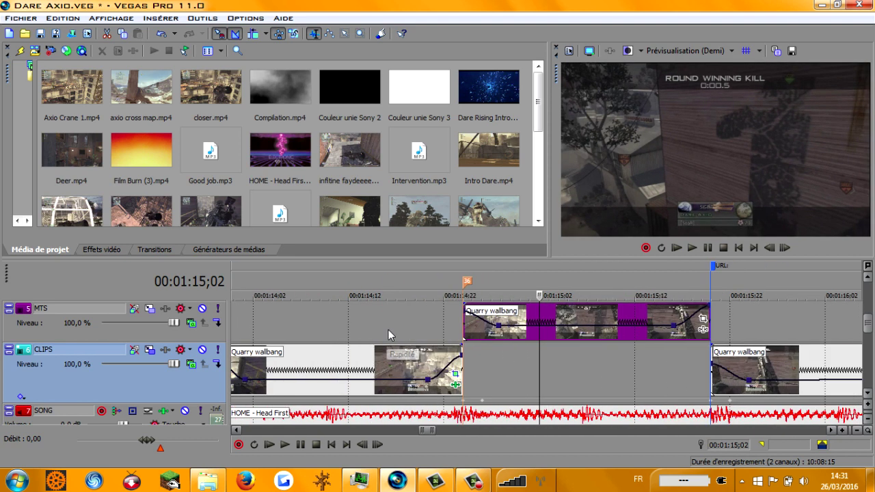
pyautogui.moveTo(459, 332); pyautogui.dragTo(436, 347)
pyautogui.scroll(-5, 478, 345)
# - In the display preferences, set the Rapidité de l'événement envelope colour to red (red 210.7, green 21.6, blue 0) and accept the preferences
pyautogui.click(246, 18)
pyautogui.click(297, 347)
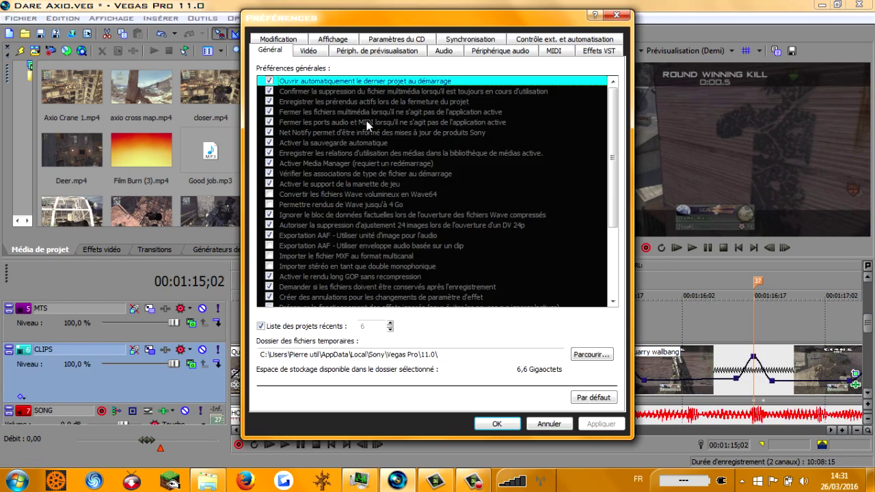
pyautogui.click(334, 38)
pyautogui.click(404, 110)
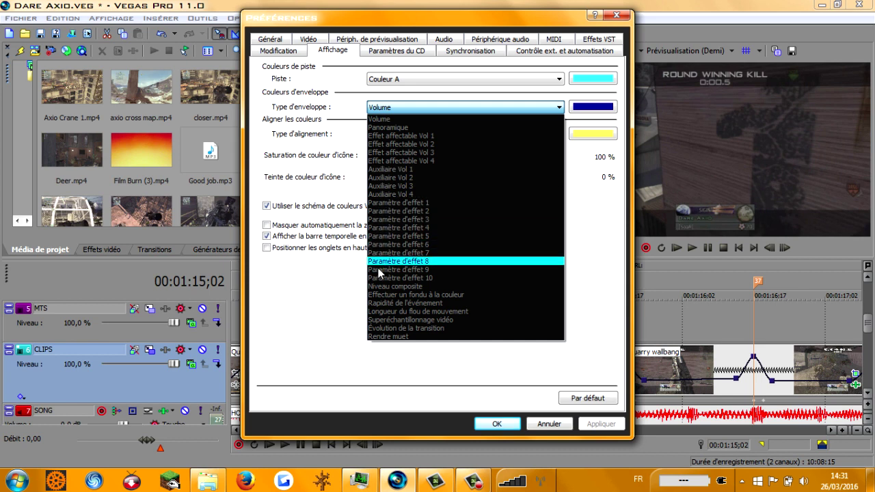
pyautogui.click(410, 360)
pyautogui.click(599, 110)
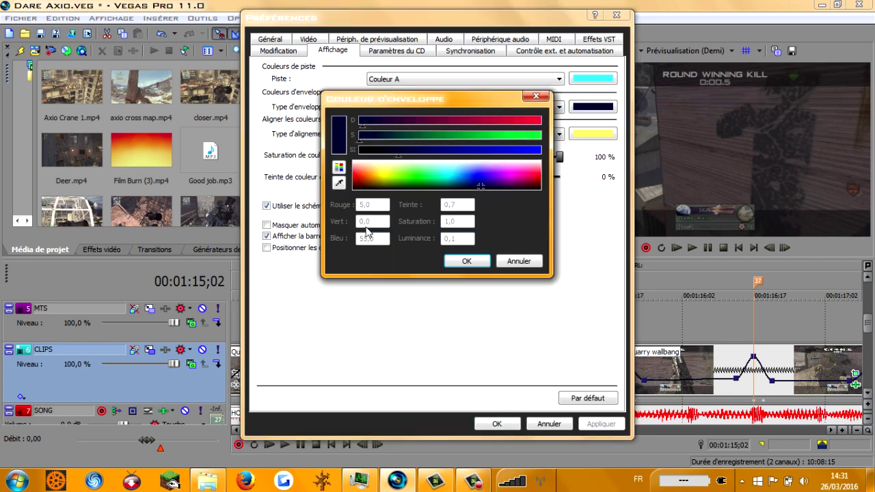
pyautogui.click(357, 181)
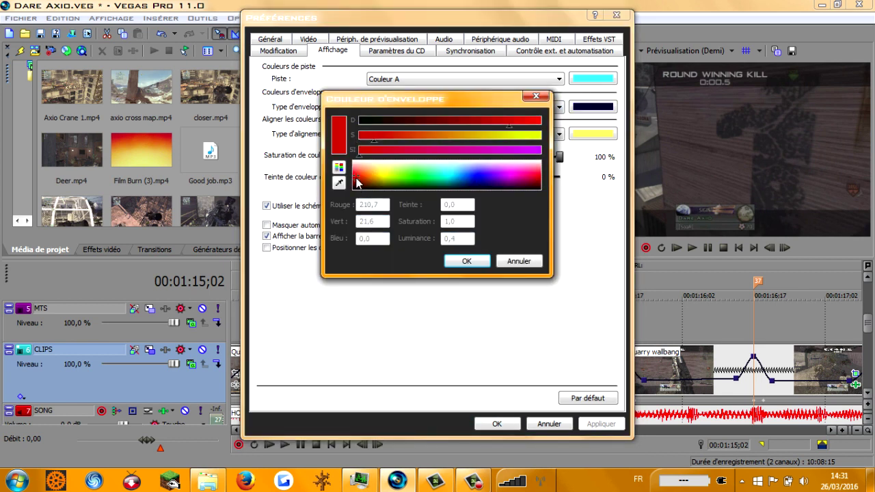
pyautogui.click(466, 261)
pyautogui.click(602, 423)
pyautogui.click(496, 424)
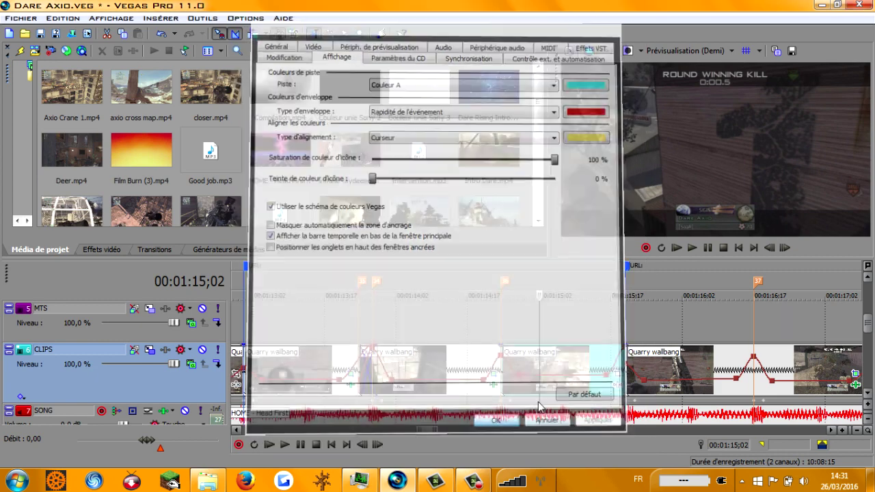
pyautogui.click(692, 380)
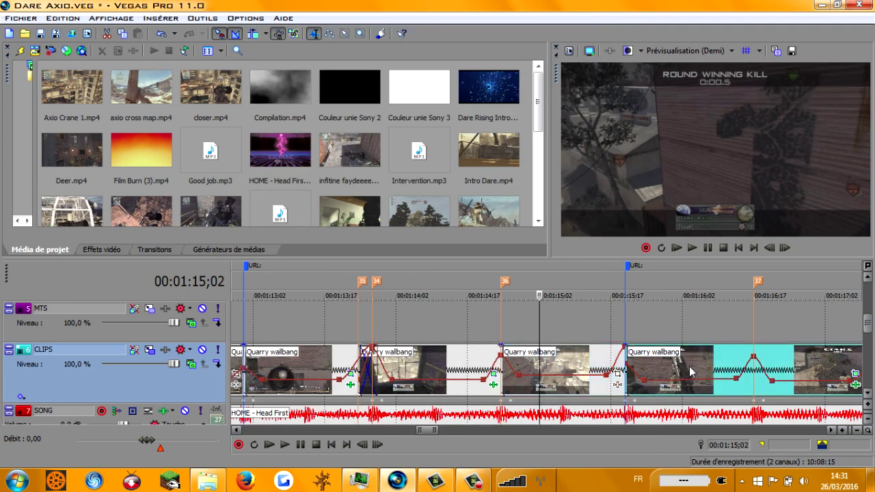
pyautogui.scroll(-3, 617, 350)
pyautogui.scroll(2, 617, 351)
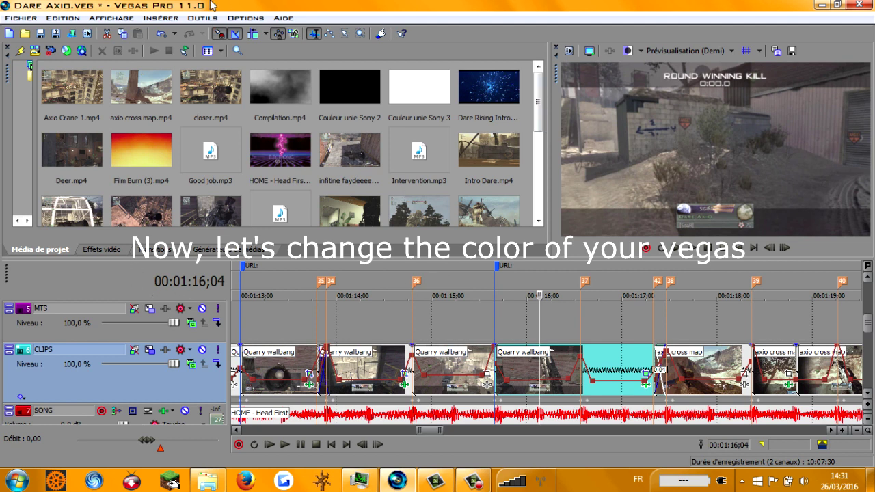
# - Disable the option Utiliser le schéma de couleurs Vegas in the display preferences, accept the changes and close Vegas Pro
pyautogui.click(259, 20)
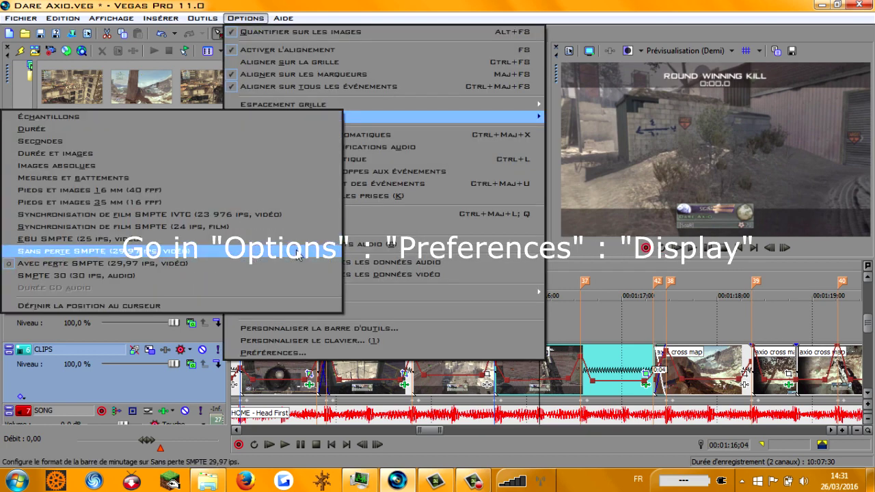
pyautogui.click(273, 353)
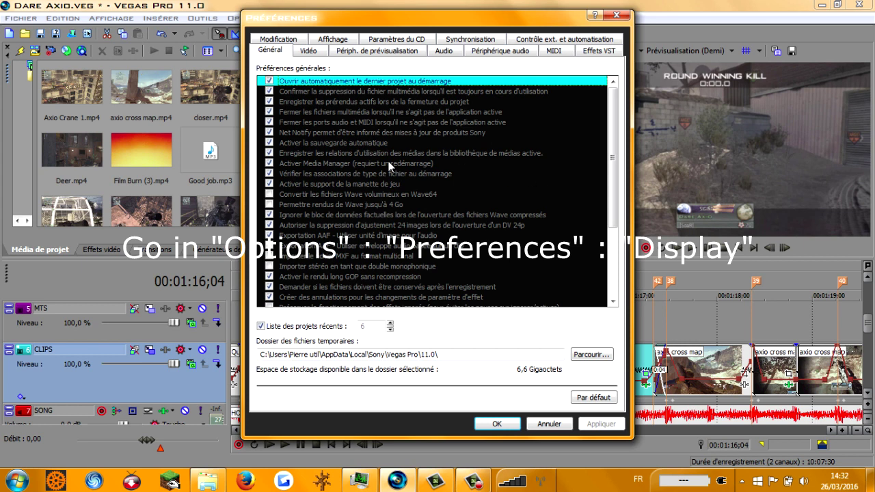
pyautogui.click(332, 39)
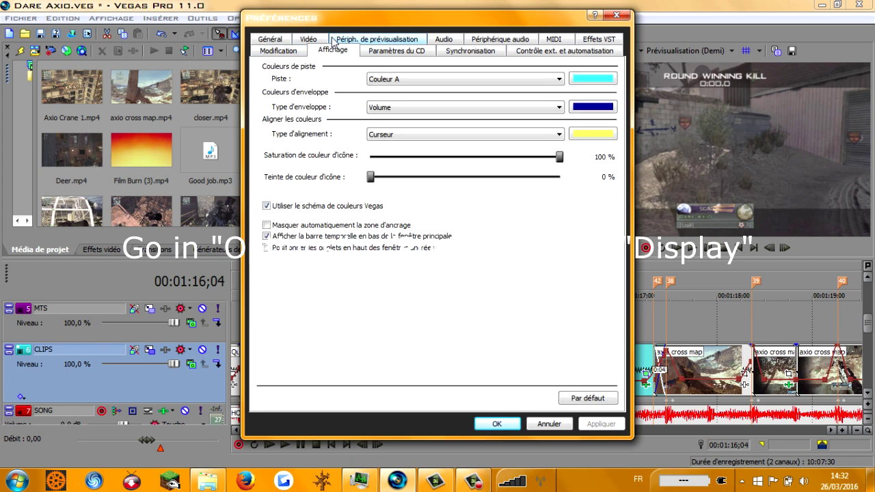
pyautogui.click(267, 207)
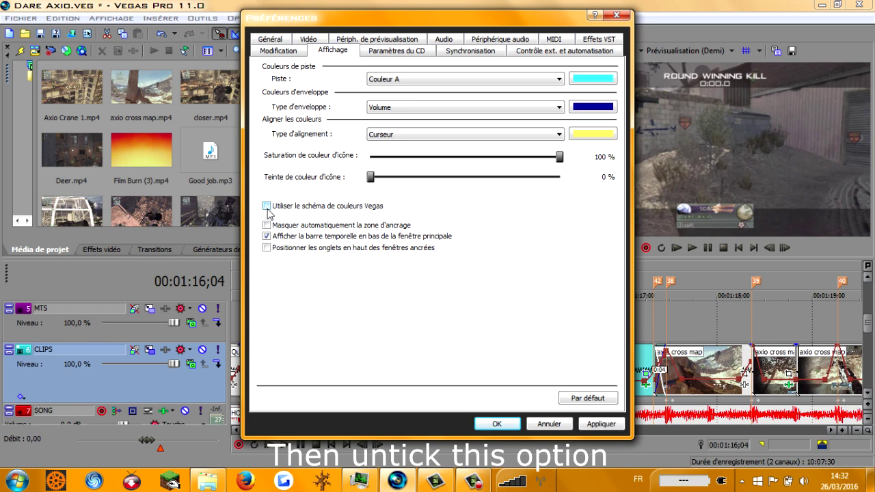
pyautogui.click(586, 424)
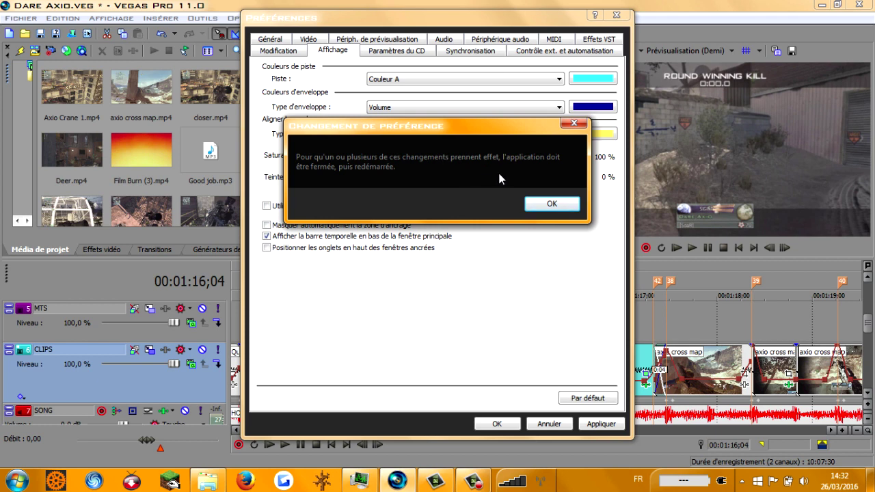
pyautogui.click(551, 205)
pyautogui.click(495, 423)
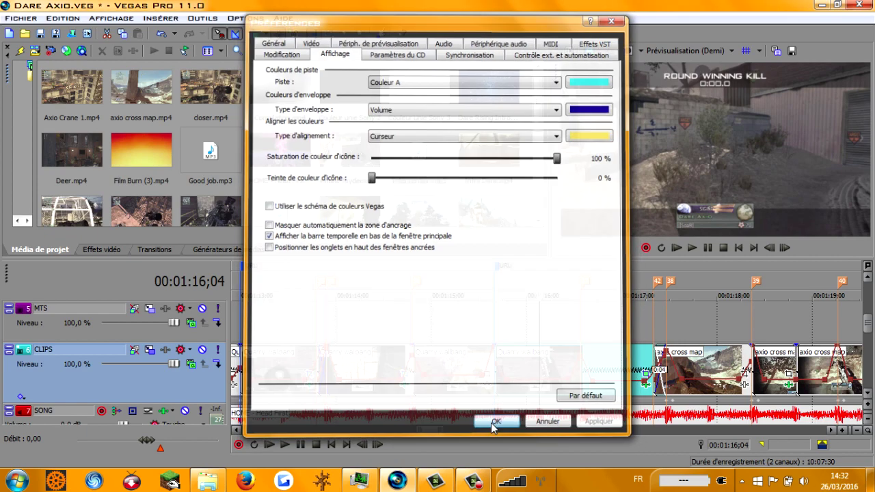
pyautogui.click(859, 5)
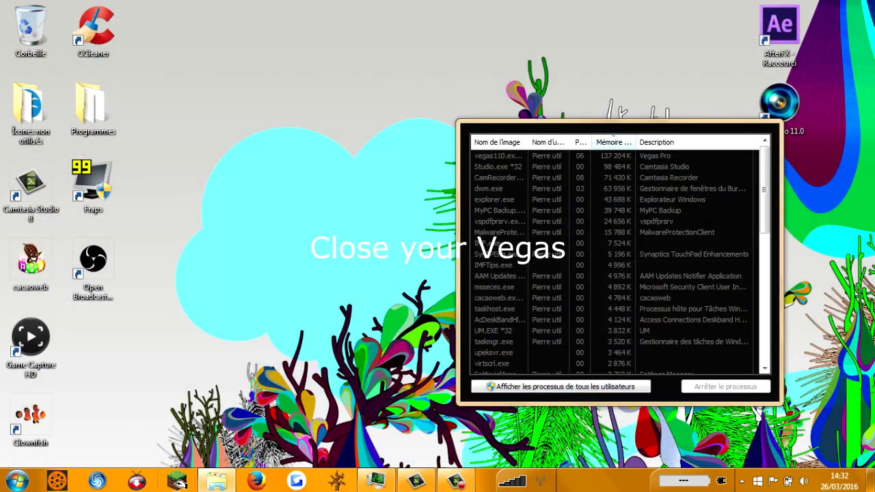
# - Switch to the Windows Control Panel and open the window border colour settings under Apparence et personnalisation
pyautogui.click(197, 482)
pyautogui.click(240, 147)
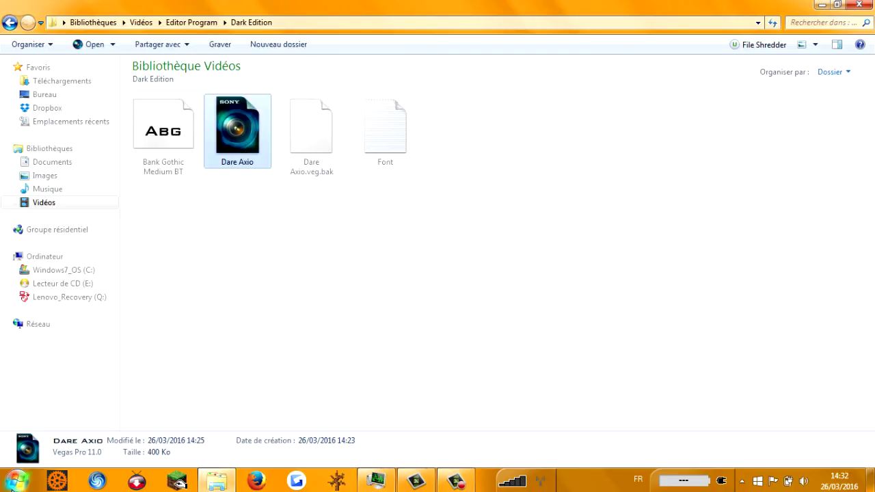
pyautogui.click(14, 481)
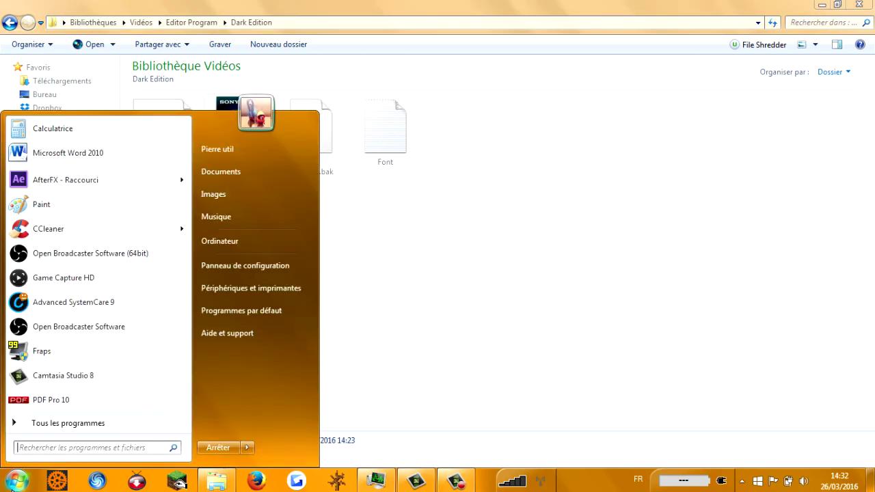
pyautogui.click(235, 265)
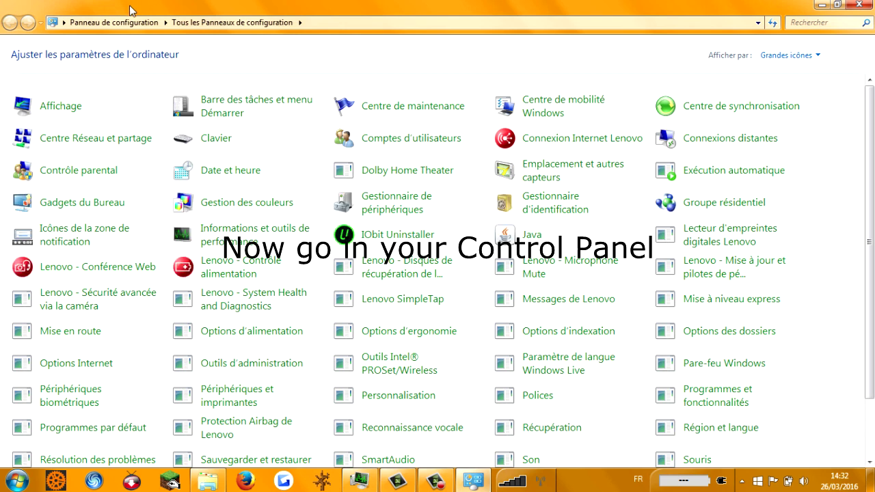
pyautogui.click(121, 24)
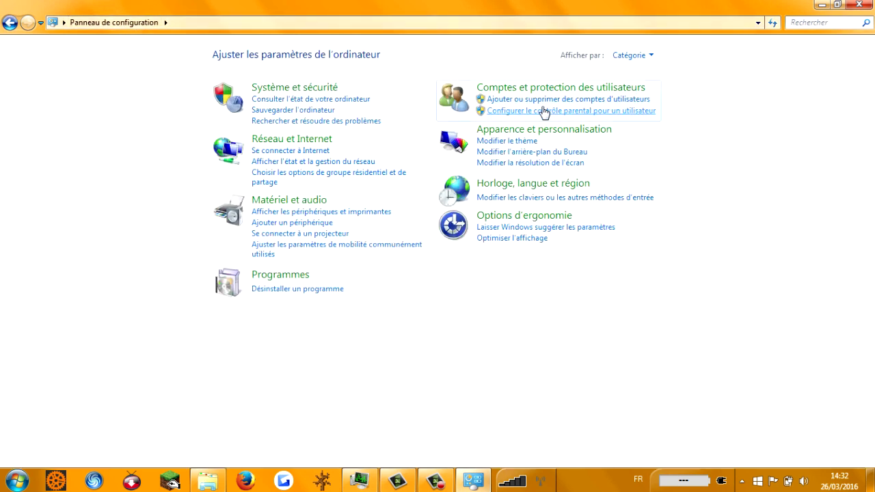
pyautogui.click(537, 130)
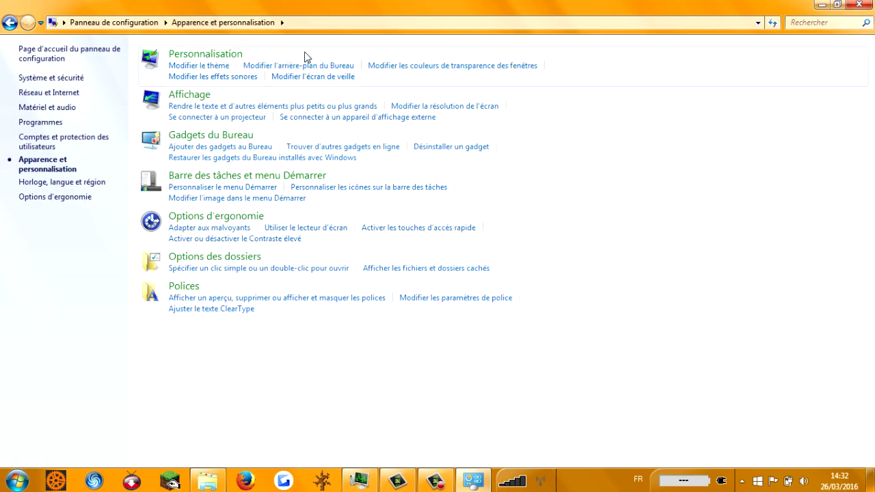
pyautogui.click(429, 69)
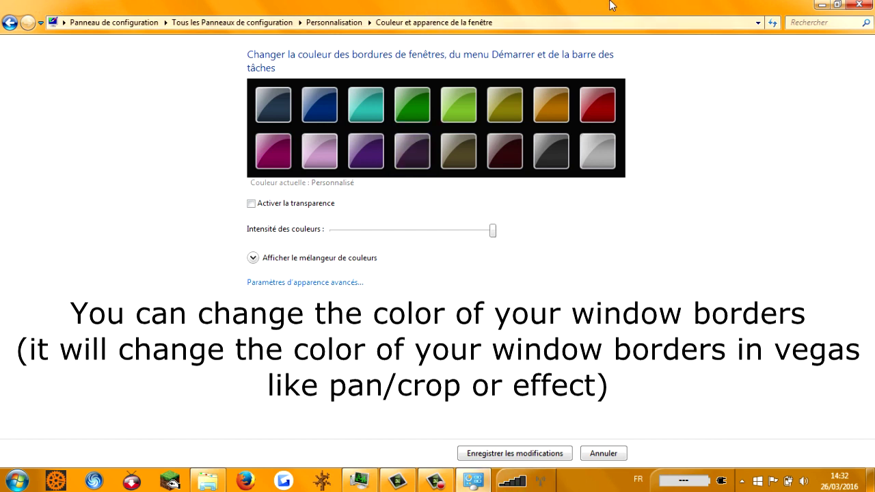
# - Try out window transparency, a lower colour intensity and several border colours, including Chocolat
pyautogui.click(263, 205)
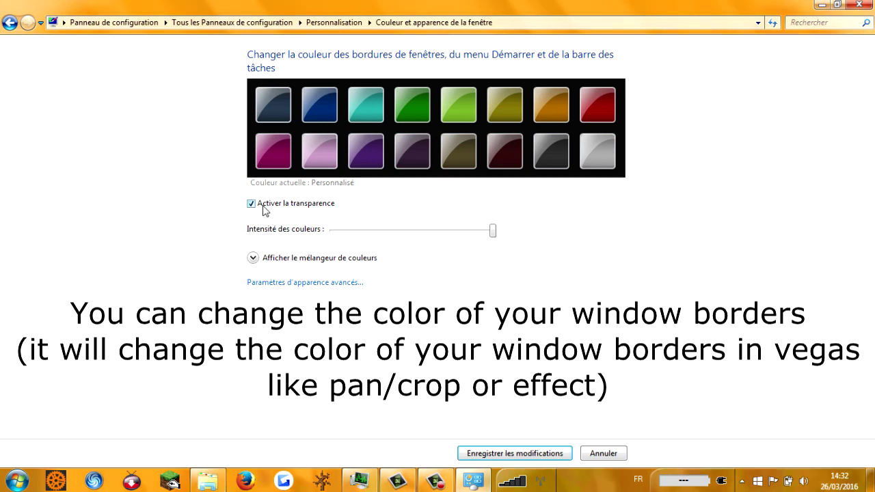
pyautogui.click(264, 205)
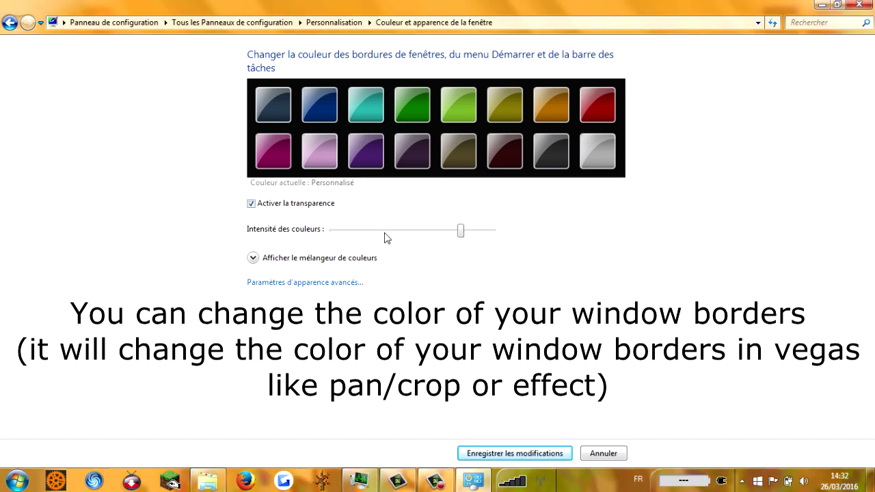
pyautogui.moveTo(459, 231); pyautogui.dragTo(428, 230)
pyautogui.click(506, 149)
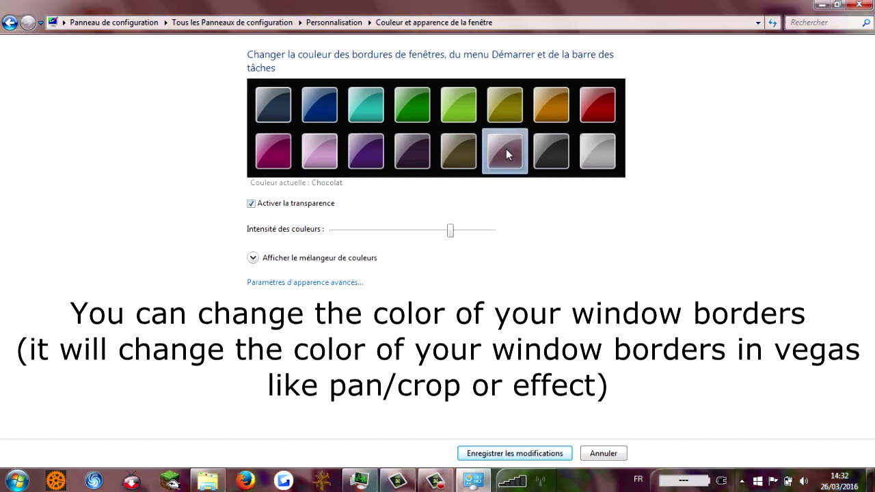
pyautogui.click(590, 143)
pyautogui.click(305, 164)
pyautogui.click(356, 139)
# - Set the window border colour to Mer at full intensity with transparency disabled, and save the changes
pyautogui.click(364, 112)
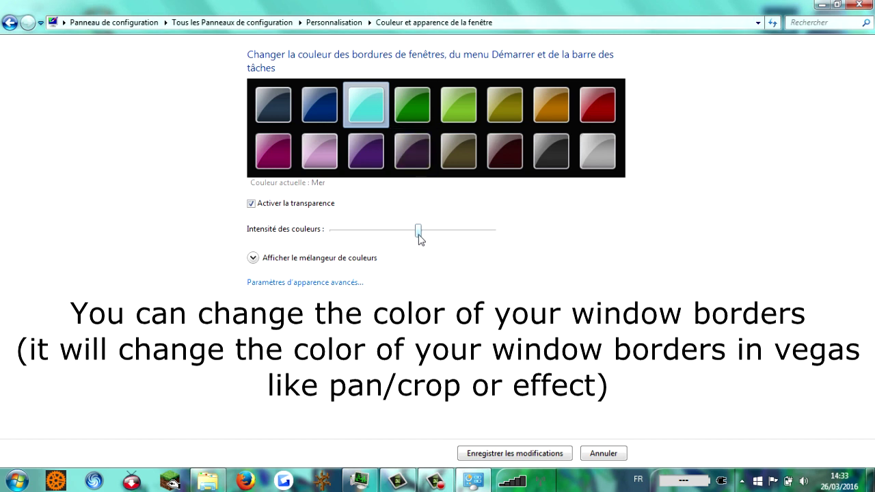
pyautogui.moveTo(418, 232); pyautogui.dragTo(513, 234)
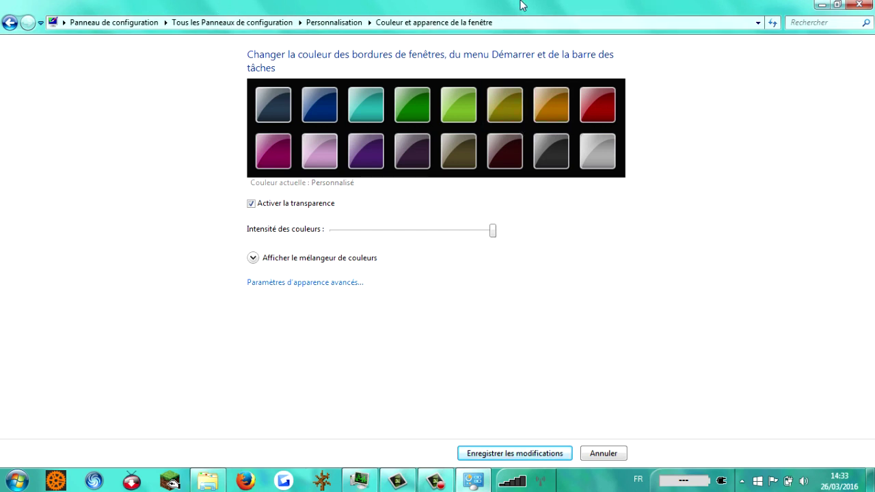
pyautogui.click(252, 205)
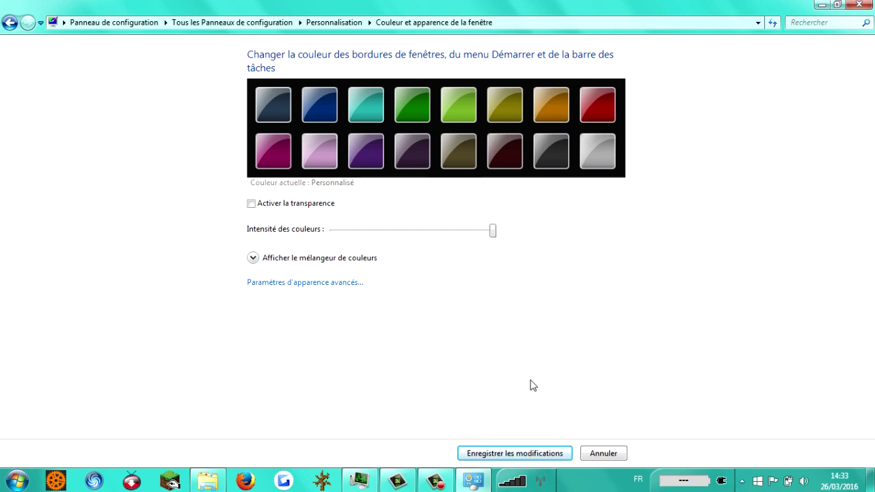
pyautogui.click(506, 453)
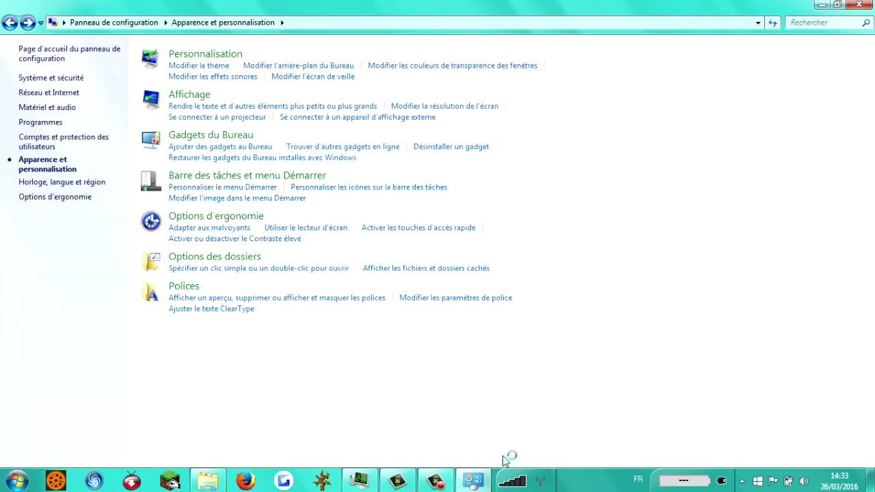
# - In the advanced window appearance settings, set Couleur 1 of the Objets 3D element to dark purple, apply it and accept
pyautogui.click(446, 65)
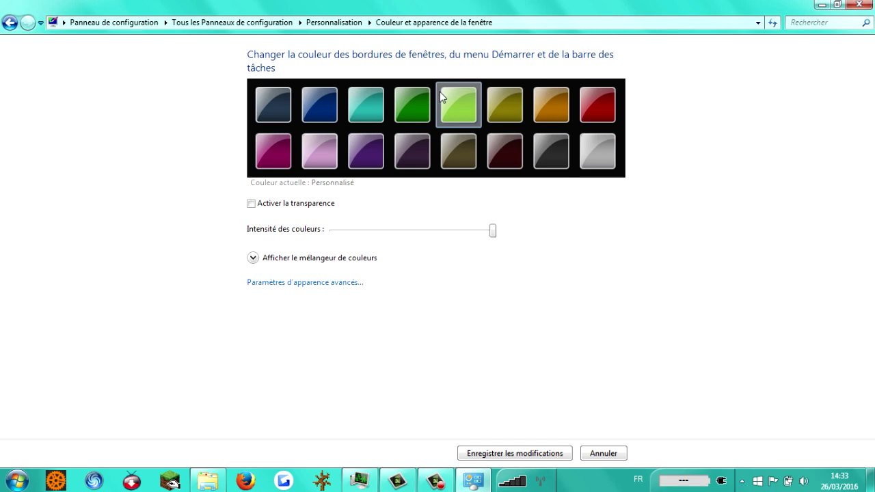
pyautogui.click(311, 282)
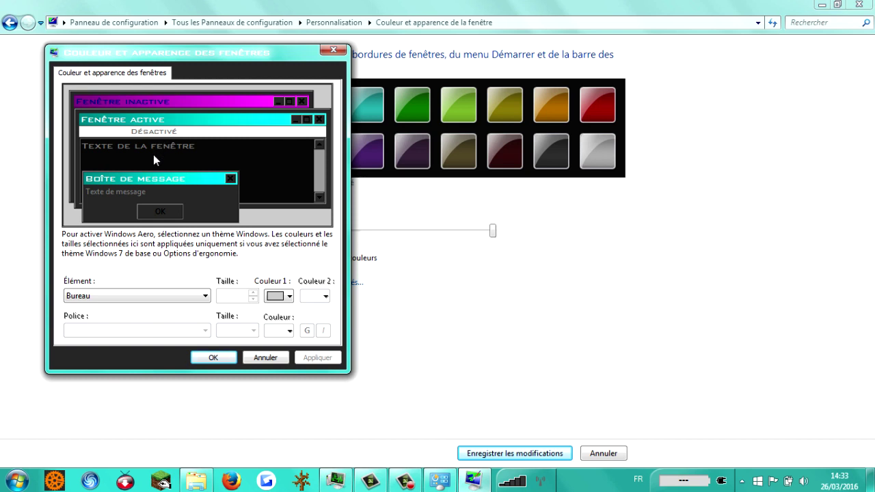
pyautogui.click(166, 295)
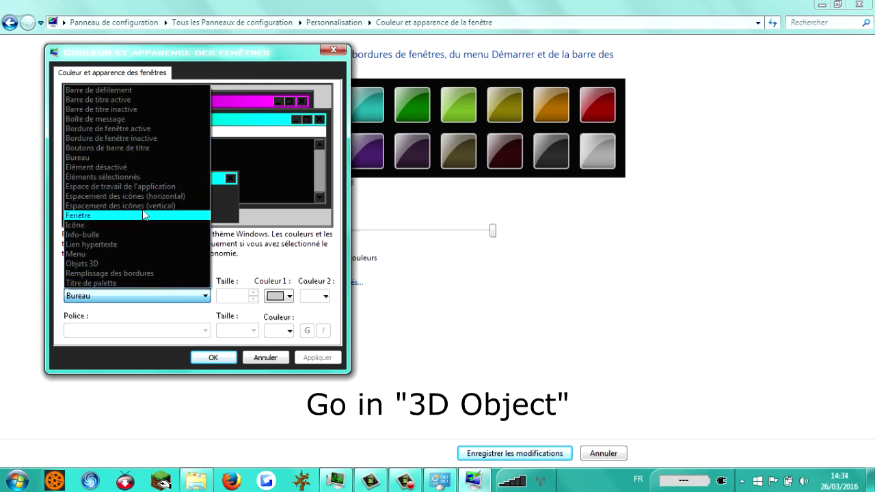
pyautogui.click(125, 271)
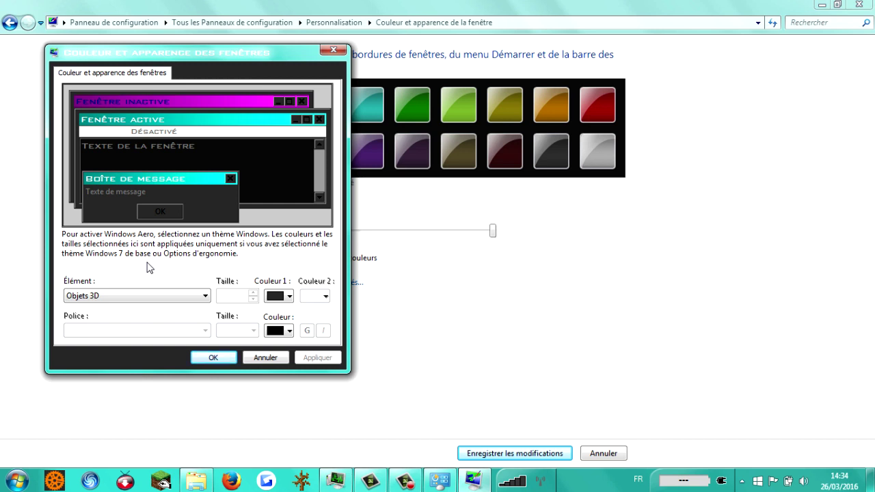
pyautogui.click(152, 296)
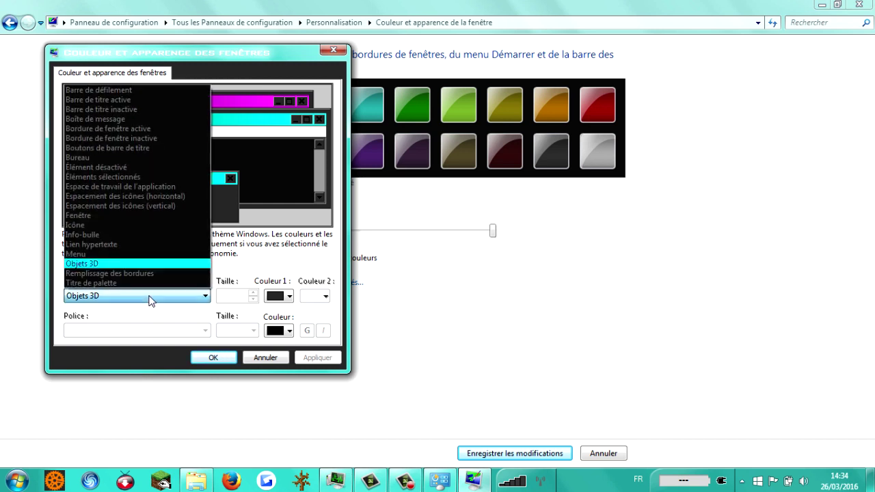
pyautogui.click(117, 263)
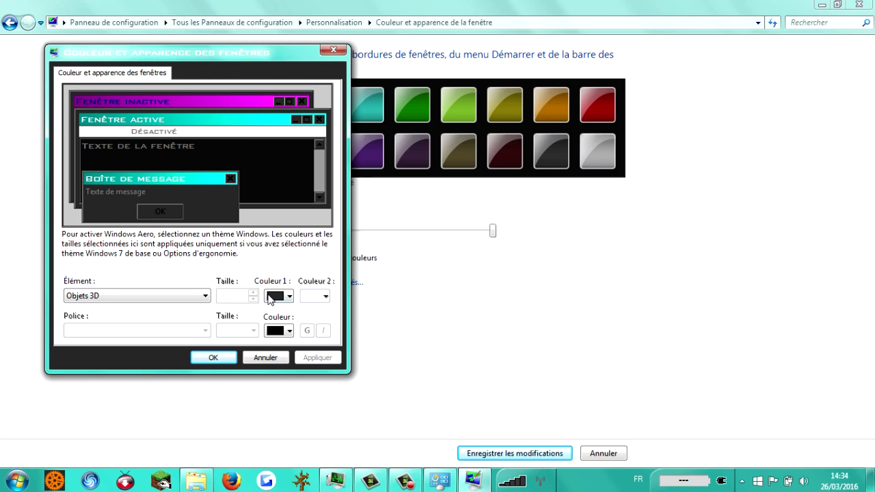
pyautogui.click(273, 298)
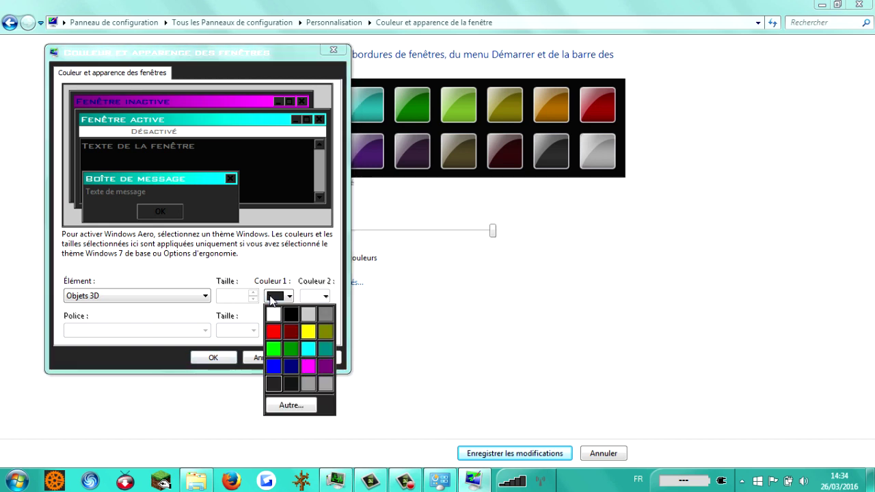
pyautogui.click(326, 368)
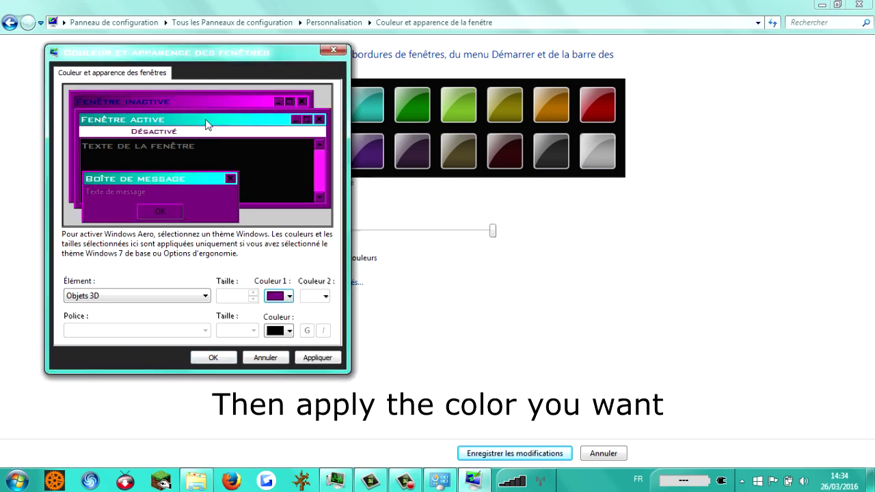
pyautogui.click(305, 357)
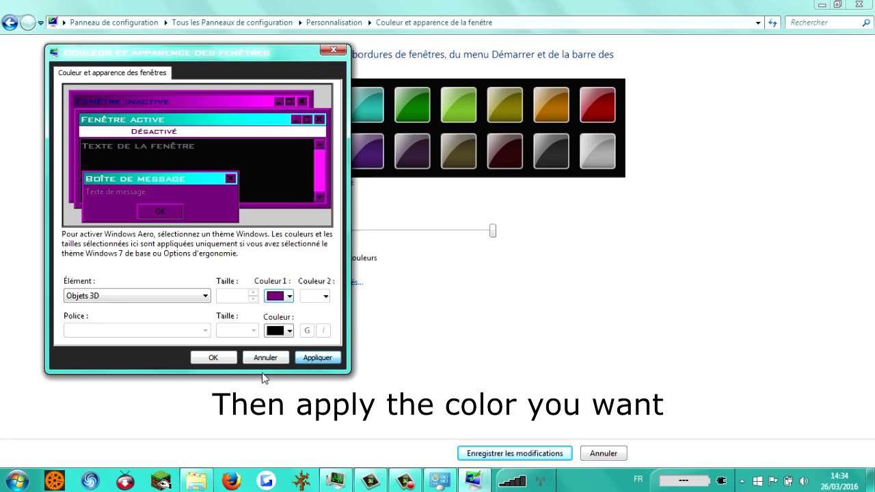
pyautogui.click(219, 361)
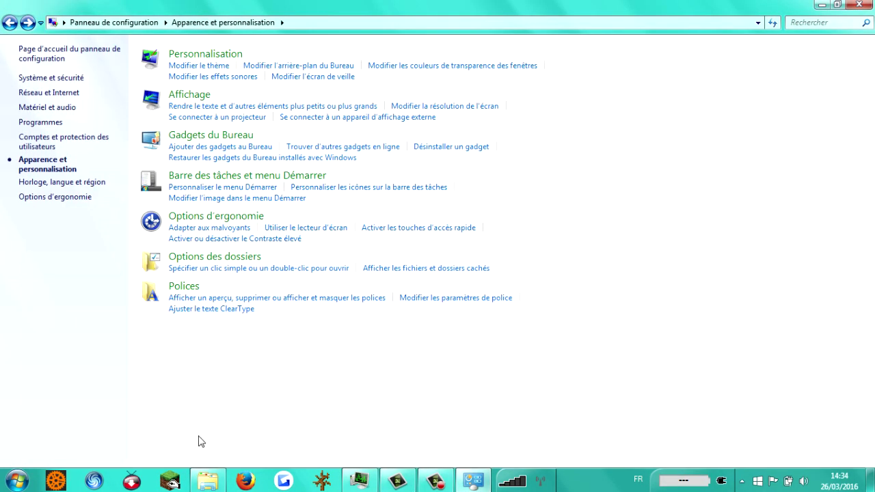
# - Reopen the Dare Axio project in Vegas Pro and place the playhead at 00:00:53;28 on the timeline to inspect the recoloured interface
pyautogui.click(208, 480)
pyautogui.click(235, 155)
pyautogui.doubleClick(234, 156)
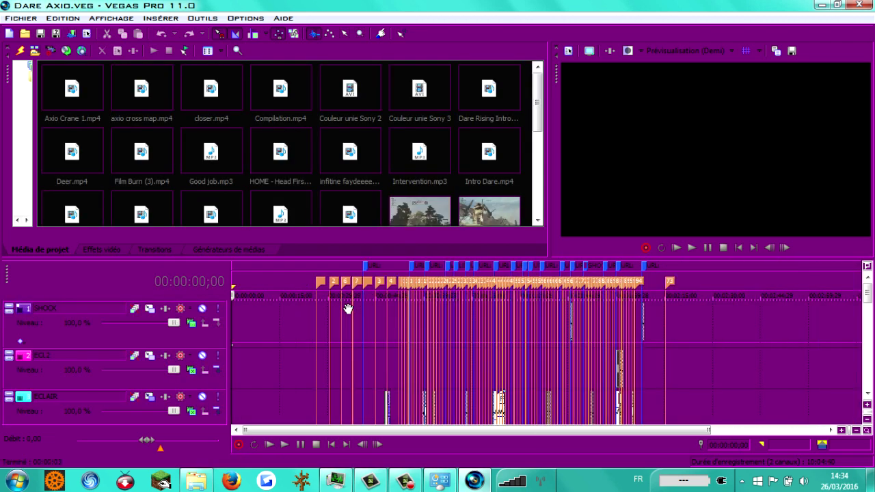
pyautogui.click(368, 338)
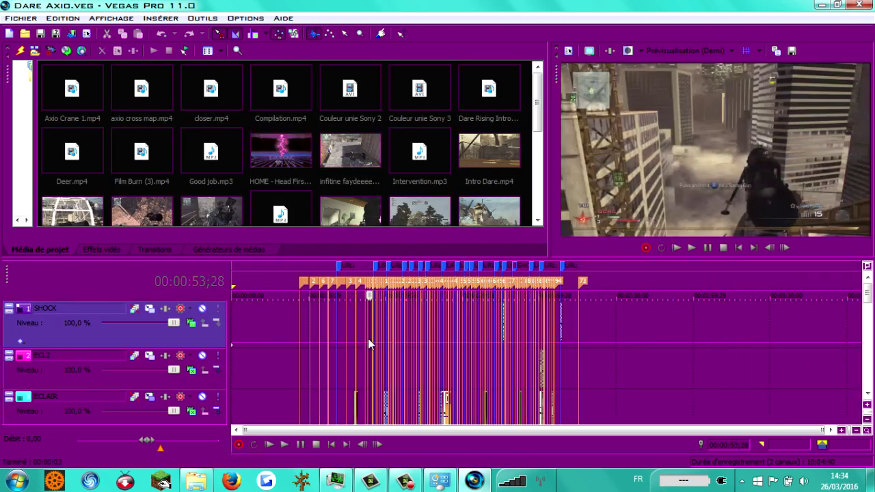
pyautogui.scroll(3, 367, 344)
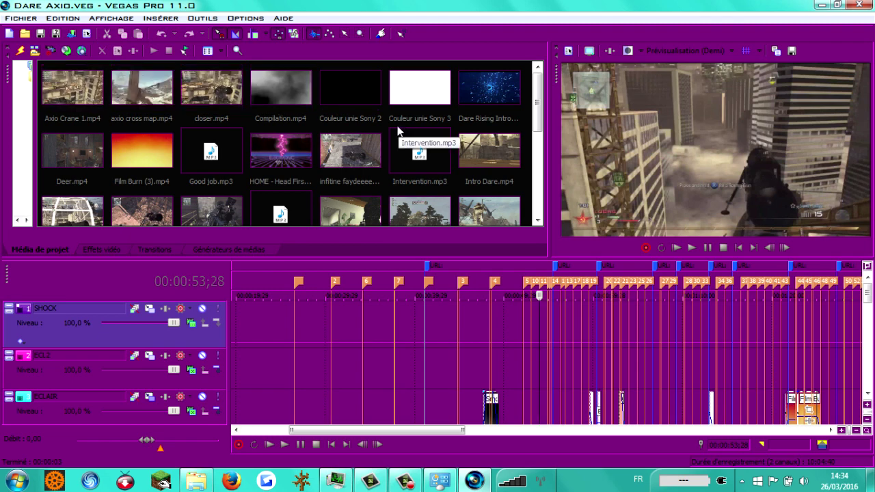
pyautogui.click(202, 17)
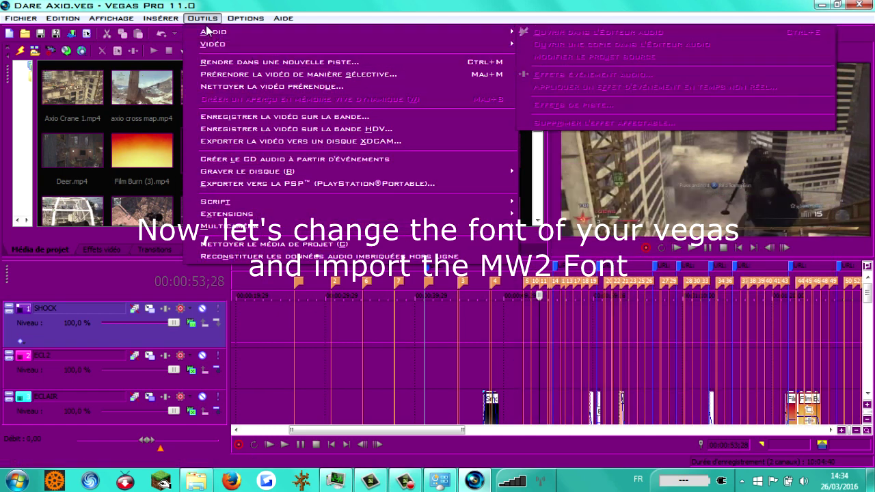
pyautogui.moveTo(173, 18)
pyautogui.moveTo(174, 40)
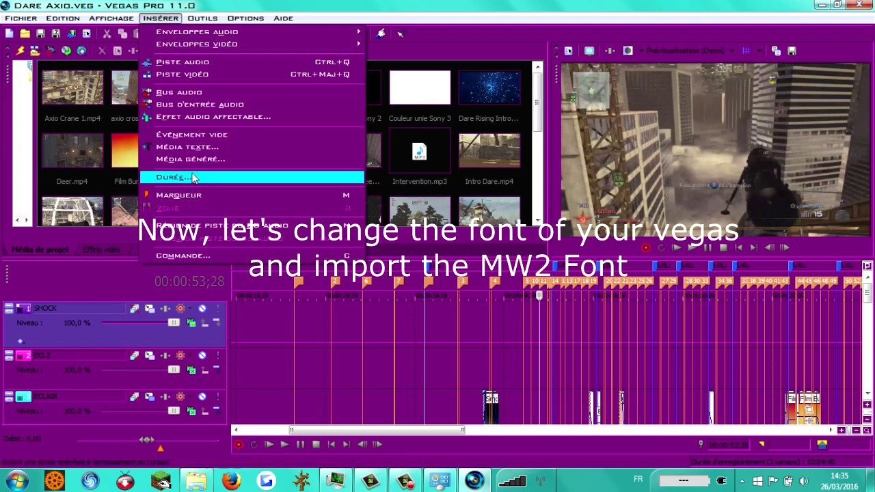
# - Examine the recoloured video effects list, the project media thumbnails and the font of the insert commands
pyautogui.click(100, 249)
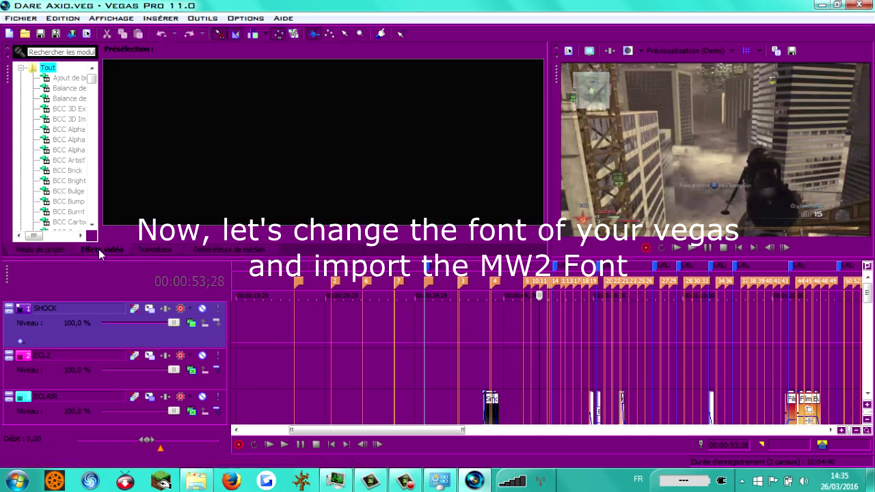
pyautogui.click(58, 251)
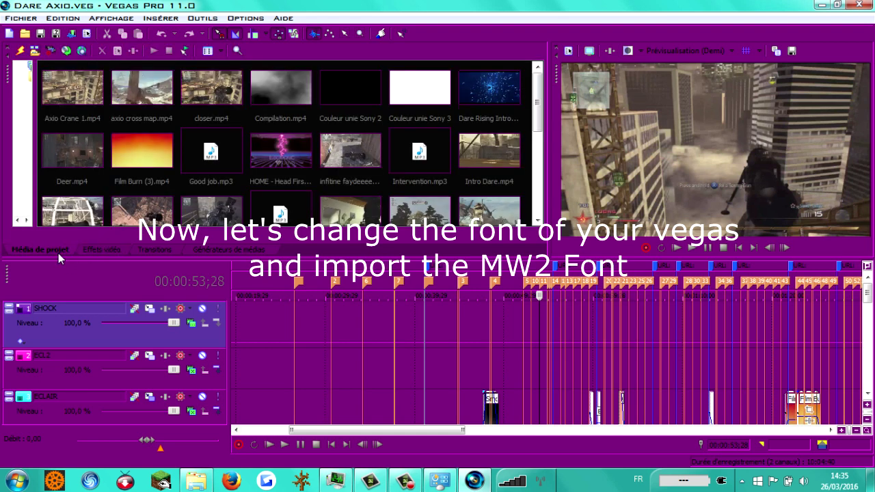
pyautogui.click(220, 155)
pyautogui.click(269, 144)
pyautogui.click(160, 18)
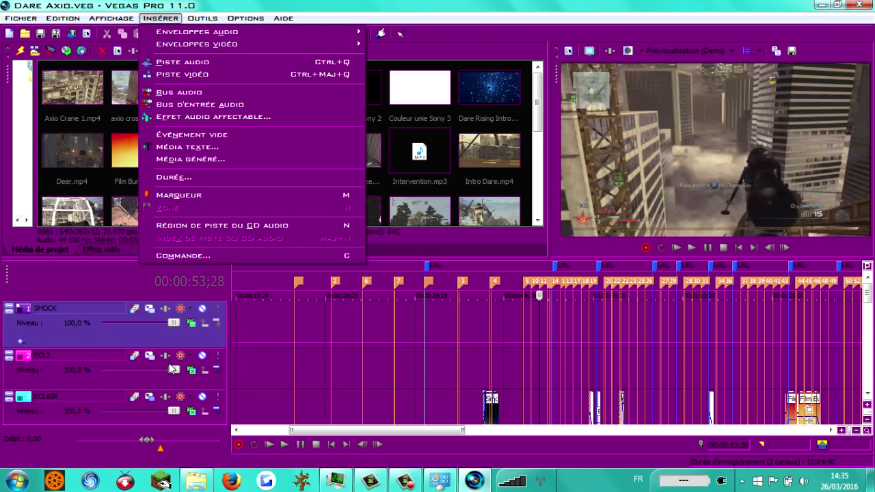
# - Zoom in on the timeline, inspect the pan/crop settings of the Smooth Film Burn event on the ECLAIR track, and close them
pyautogui.click(549, 376)
pyautogui.scroll(5, 550, 376)
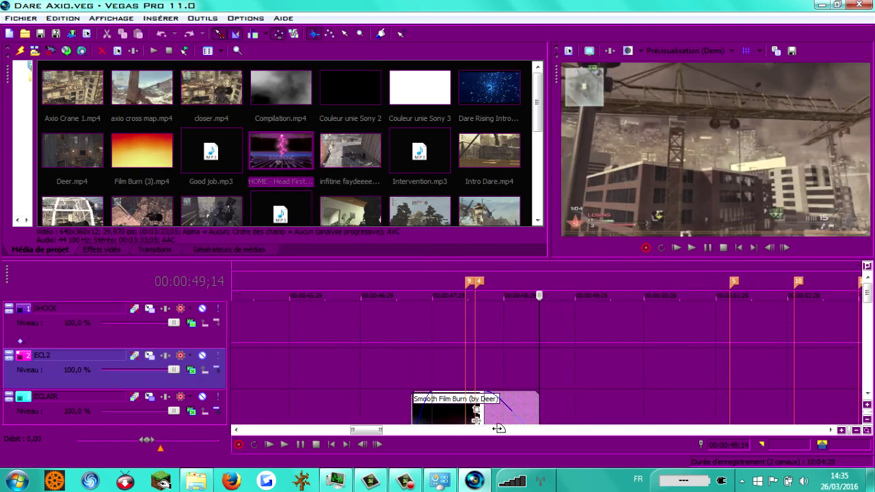
pyautogui.click(477, 410)
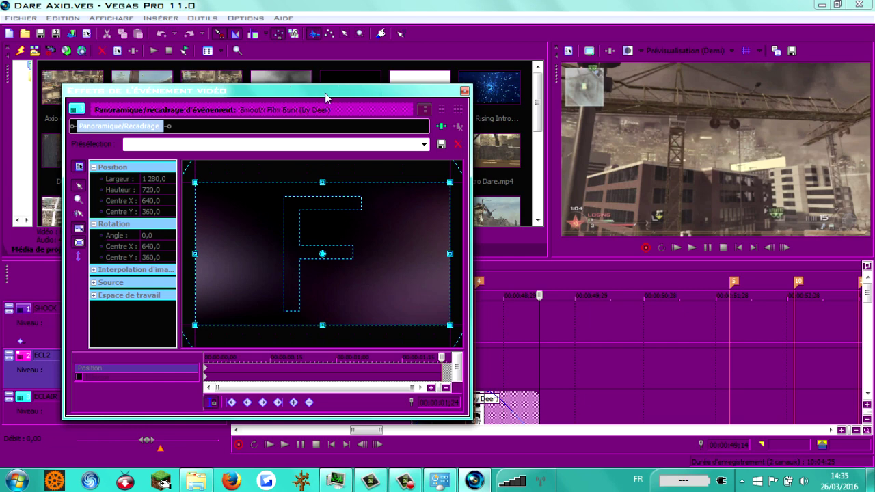
pyautogui.click(464, 91)
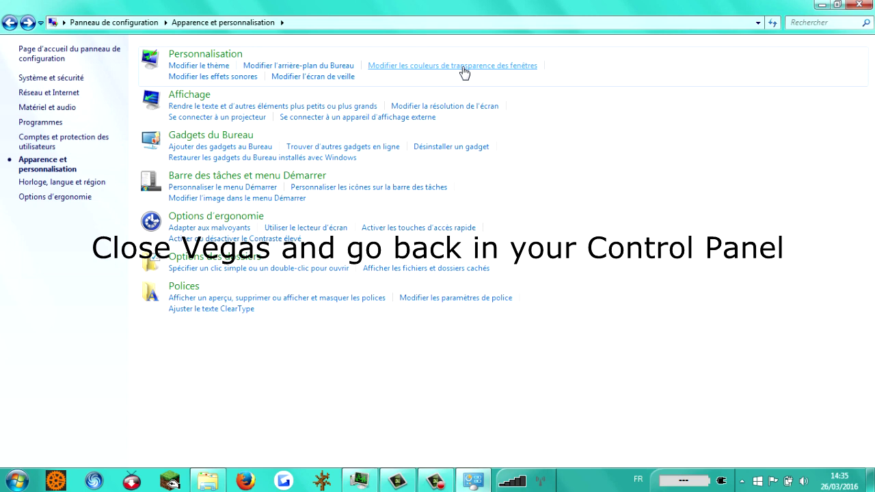
# - In the Windows Control Panel, open the advanced window appearance settings and select the Objets 3D element
pyautogui.click(462, 66)
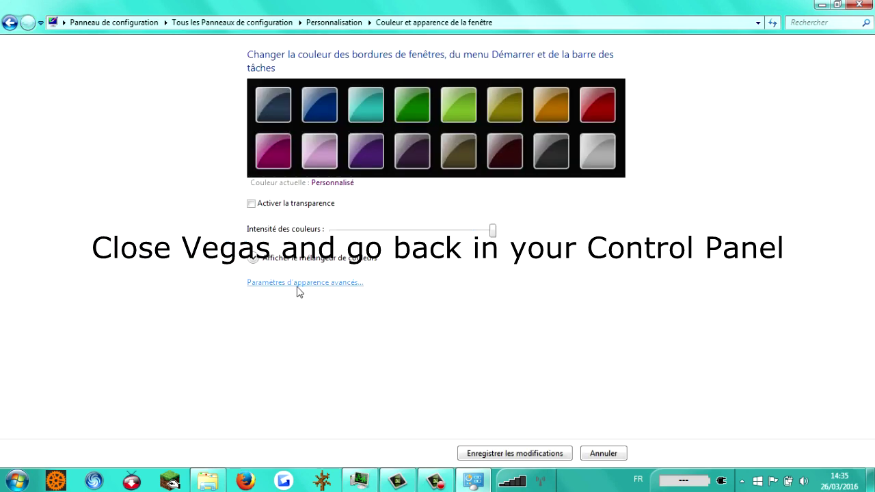
pyautogui.click(298, 284)
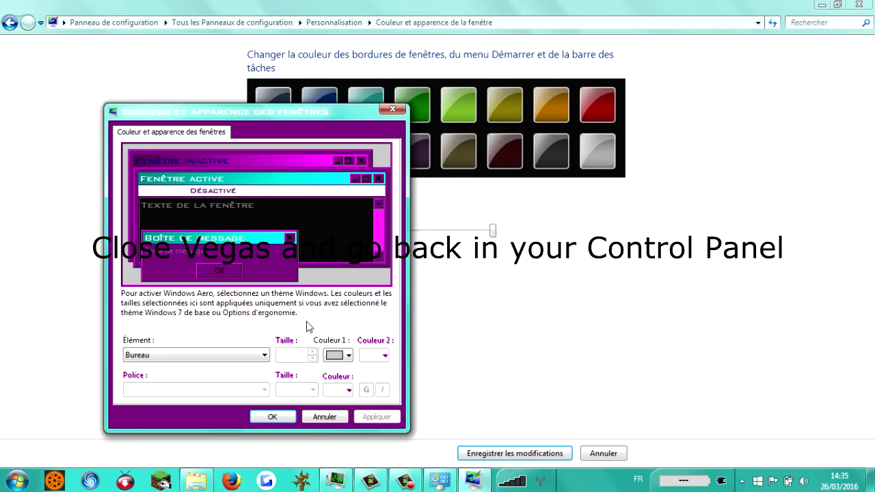
pyautogui.click(234, 355)
pyautogui.click(189, 324)
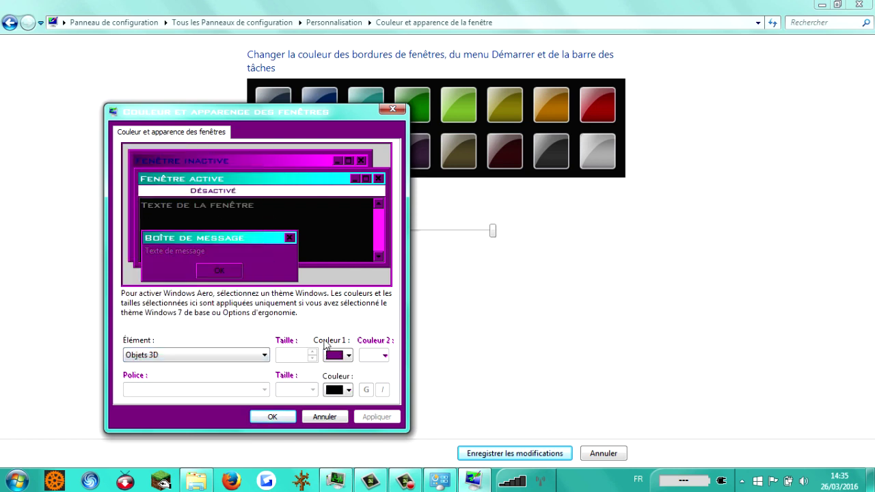
pyautogui.click(225, 361)
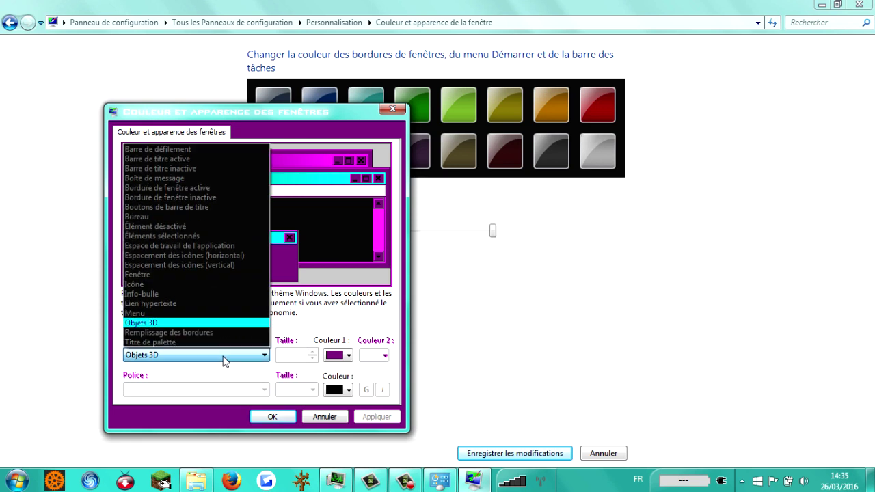
pyautogui.click(205, 355)
# - Change Couleur 1 of the Objets 3D element to grey, darken it with a custom colour, and finish on a near-black shade
pyautogui.click(336, 355)
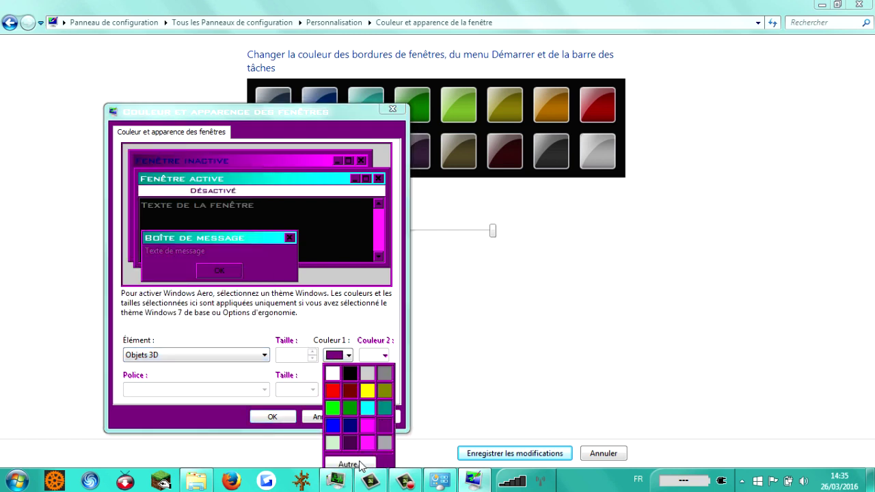
pyautogui.click(385, 374)
pyautogui.click(341, 356)
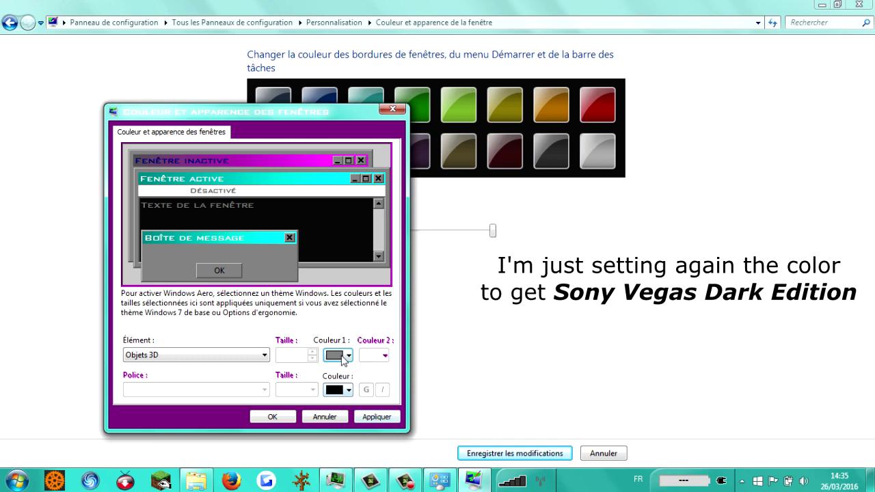
pyautogui.click(349, 443)
pyautogui.click(338, 355)
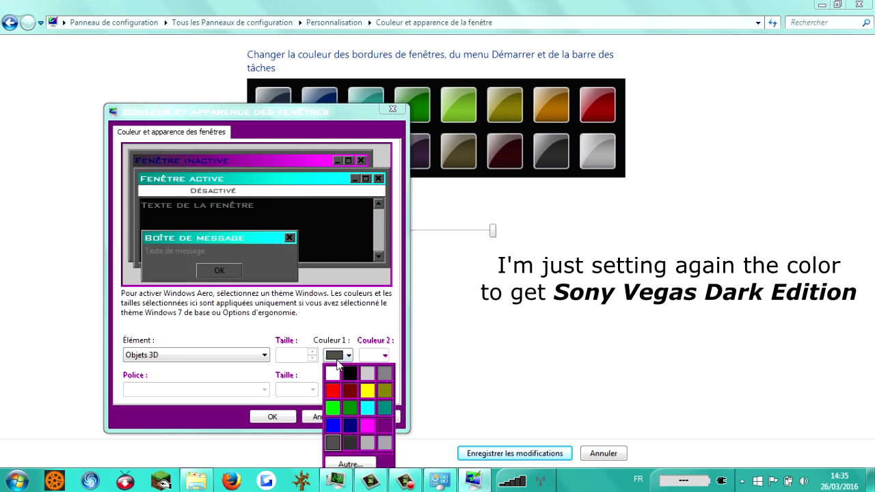
pyautogui.click(350, 464)
pyautogui.moveTo(403, 228); pyautogui.dragTo(399, 241)
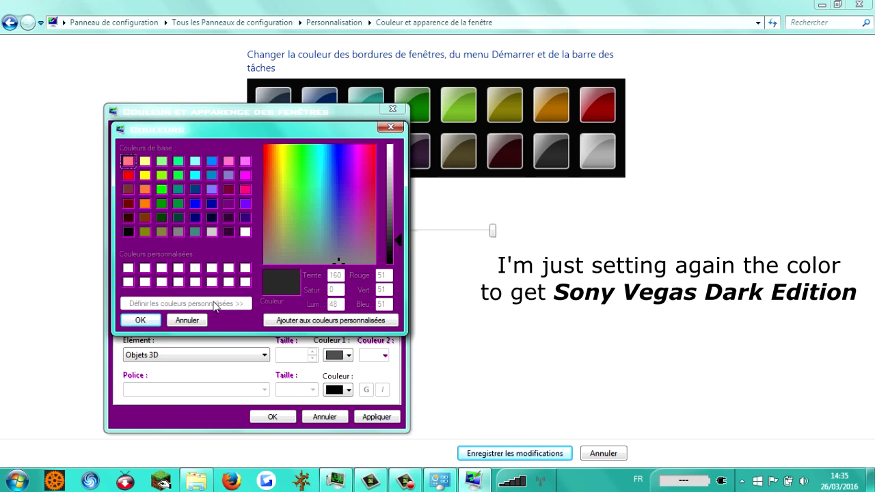
pyautogui.click(139, 321)
pyautogui.click(341, 355)
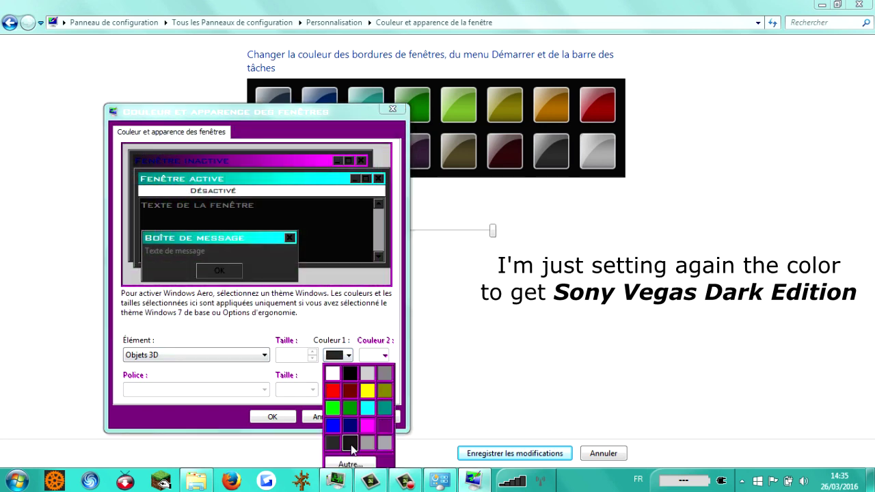
pyautogui.click(351, 444)
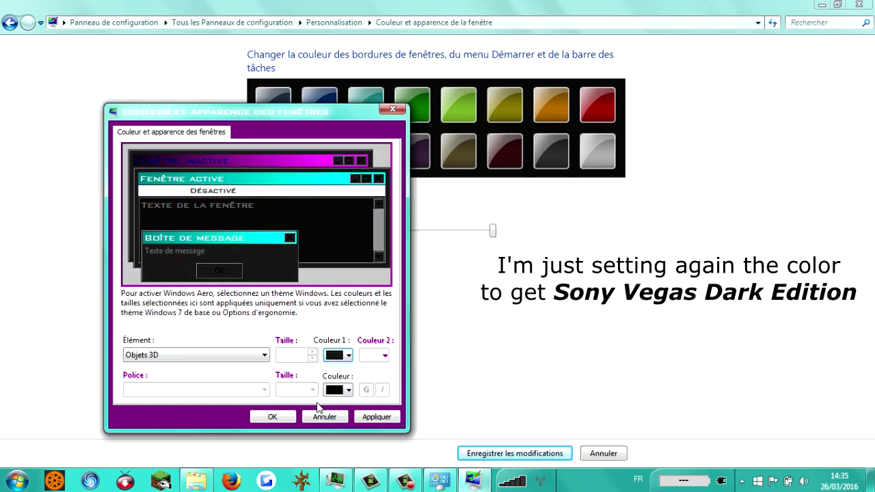
# - Try white as Couleur 1 of the Fenêtre element, and set it to black
pyautogui.click(252, 356)
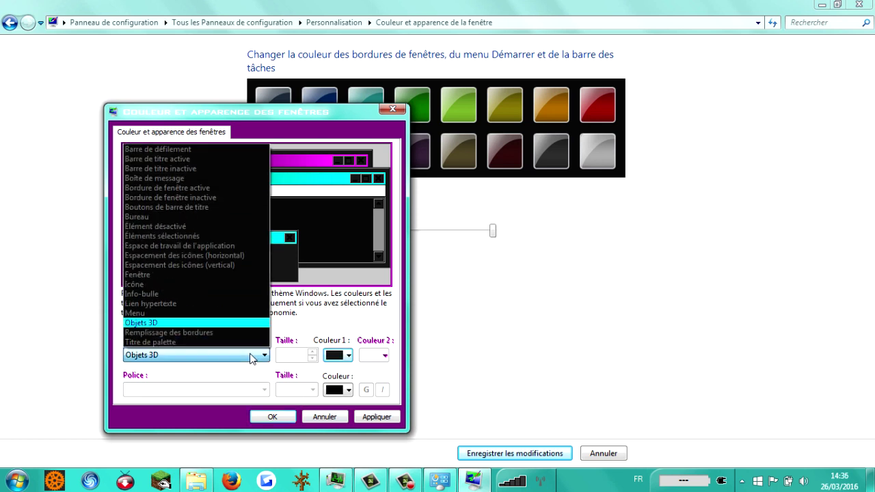
pyautogui.click(179, 276)
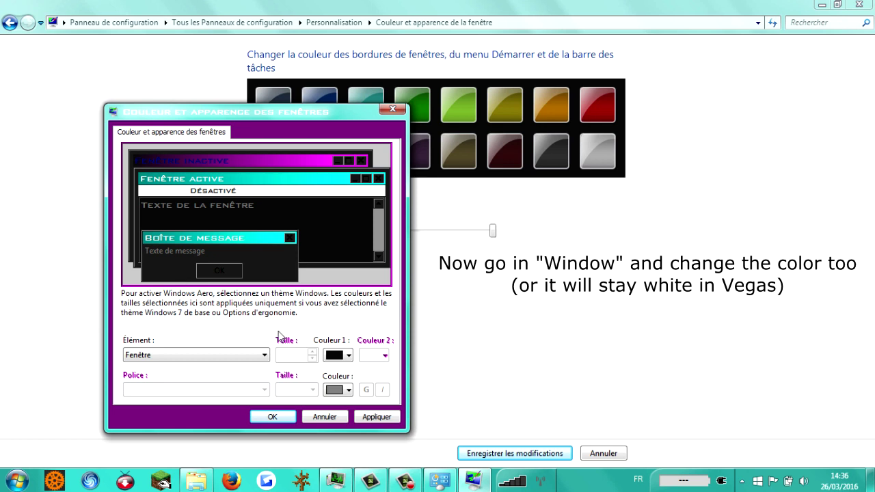
pyautogui.click(334, 355)
pyautogui.click(334, 374)
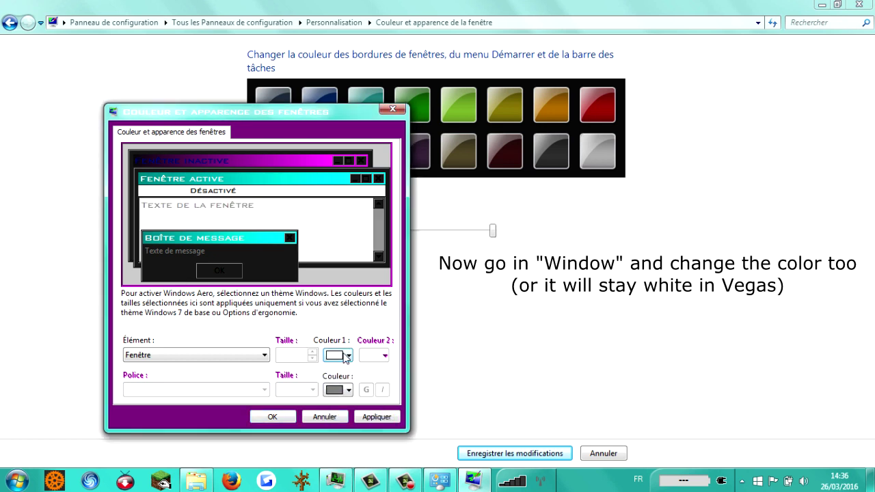
pyautogui.click(345, 356)
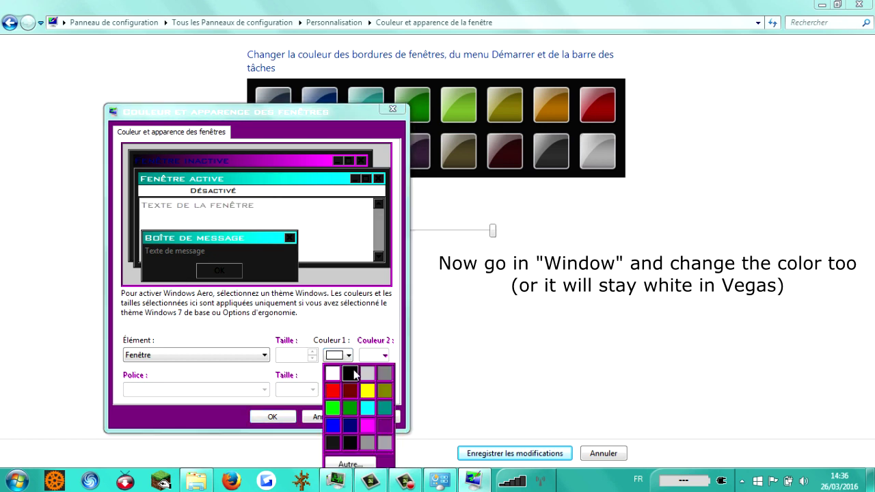
pyautogui.click(351, 373)
pyautogui.click(347, 356)
pyautogui.click(352, 445)
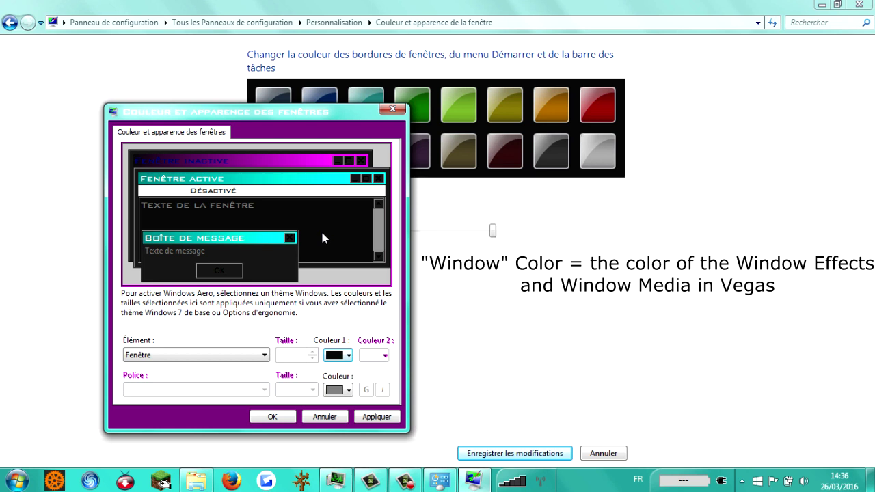
pyautogui.click(345, 356)
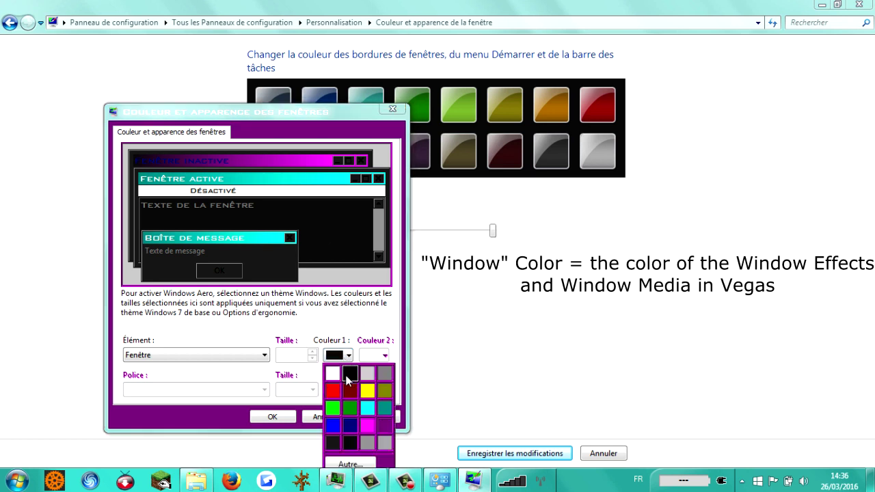
pyautogui.click(347, 321)
# - Go through the list of appearance elements and select the Menu element
pyautogui.click(244, 356)
pyautogui.click(244, 356)
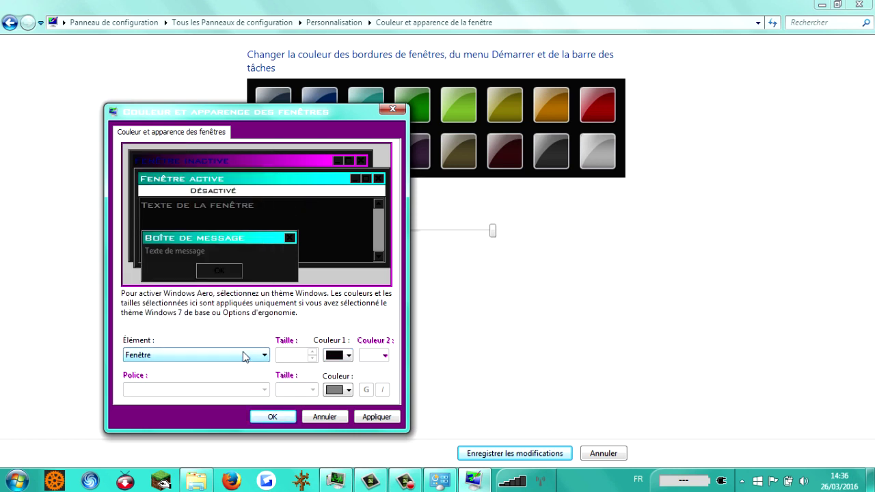
pyautogui.click(244, 356)
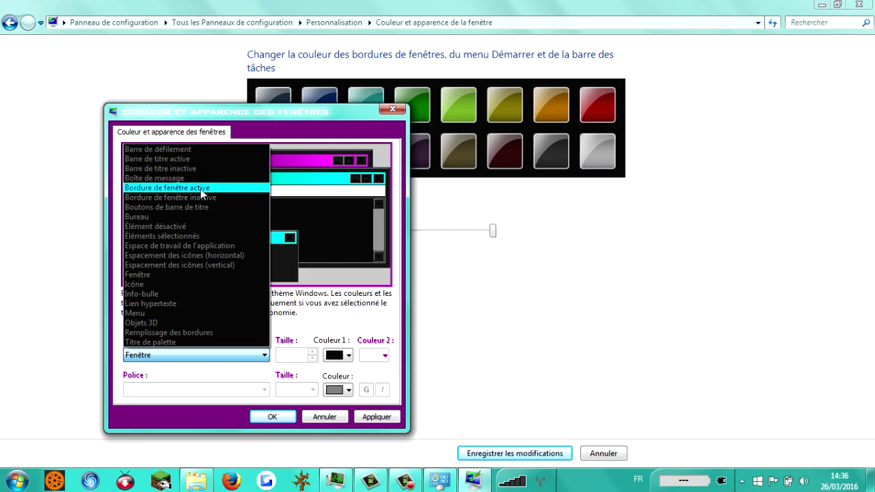
pyautogui.click(183, 227)
pyautogui.scroll(-1, 209, 358)
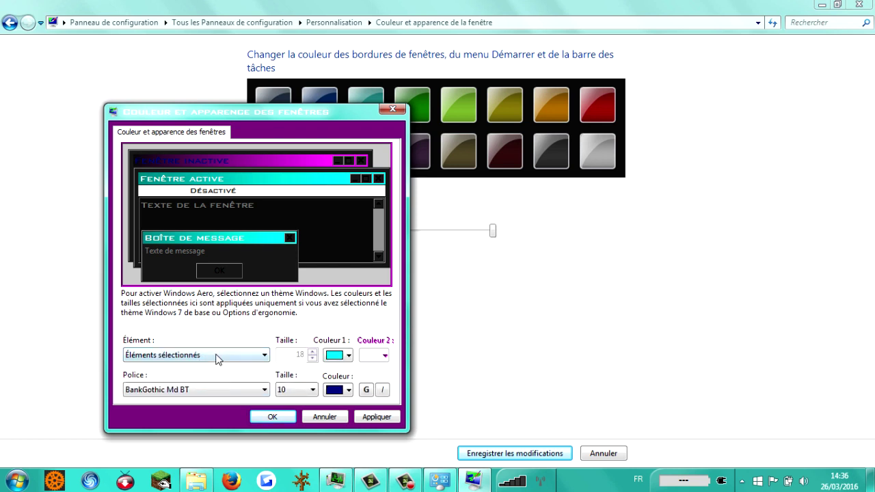
pyautogui.scroll(-6, 217, 359)
pyautogui.scroll(-3, 218, 359)
pyautogui.scroll(1, 217, 359)
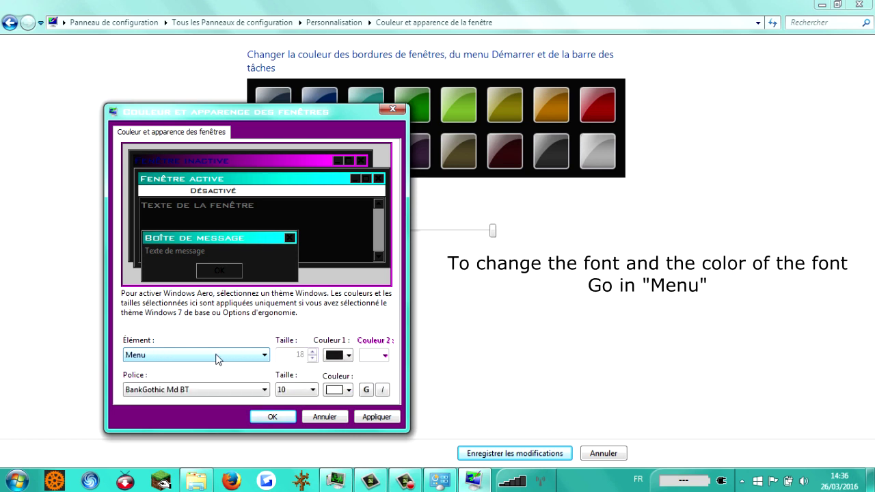
# - Try several fonts for the Menu element, including DaunPenh and EucrosiaUPC, and set it to Fatboy Slim BLTC BRK
pyautogui.click(238, 397)
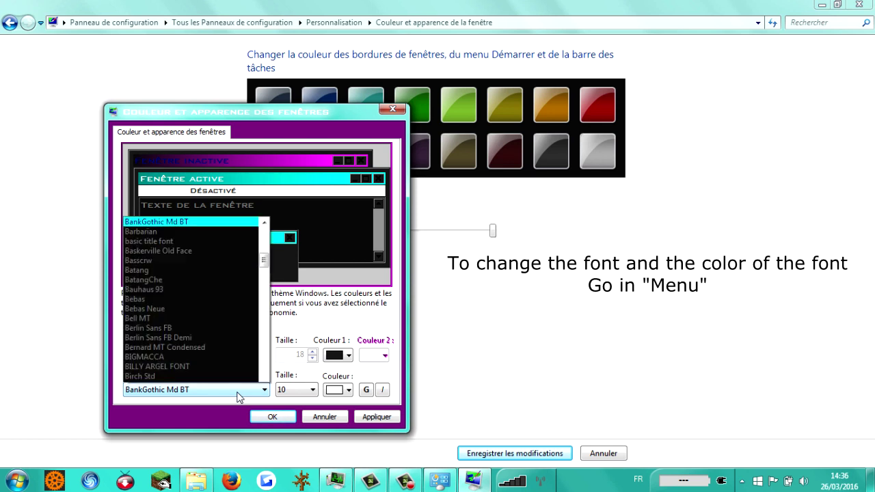
pyautogui.press('d')
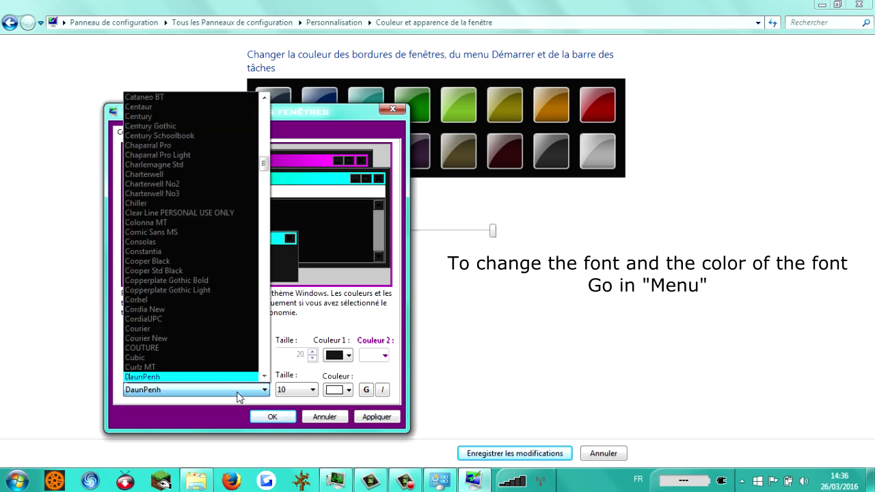
pyautogui.scroll(-5, 212, 355)
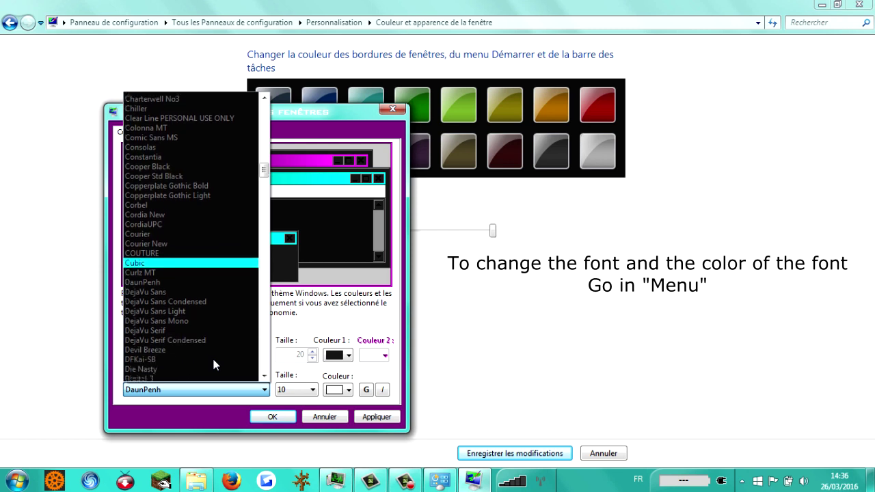
pyautogui.scroll(-3, 214, 365)
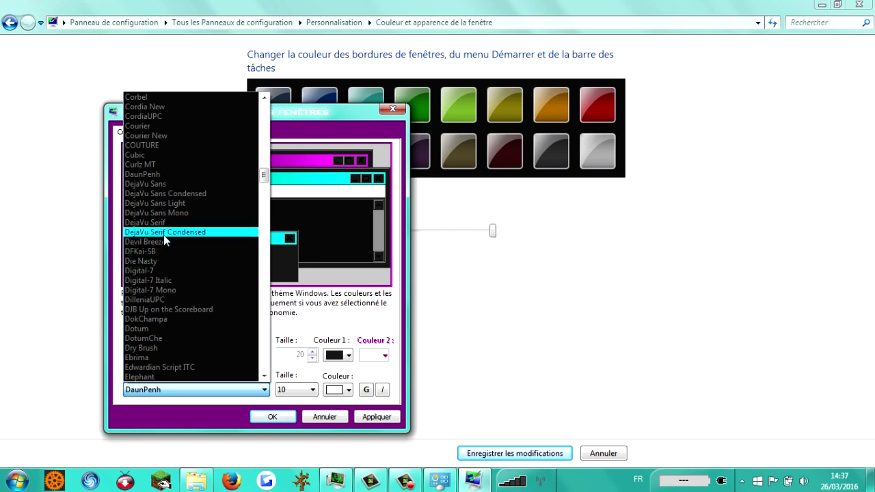
pyautogui.scroll(-1, 152, 247)
pyautogui.scroll(-2, 153, 247)
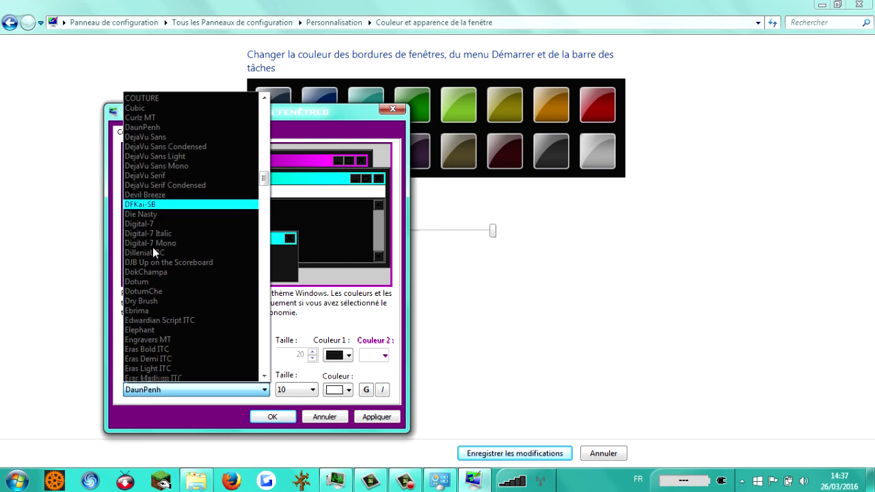
pyautogui.click(175, 357)
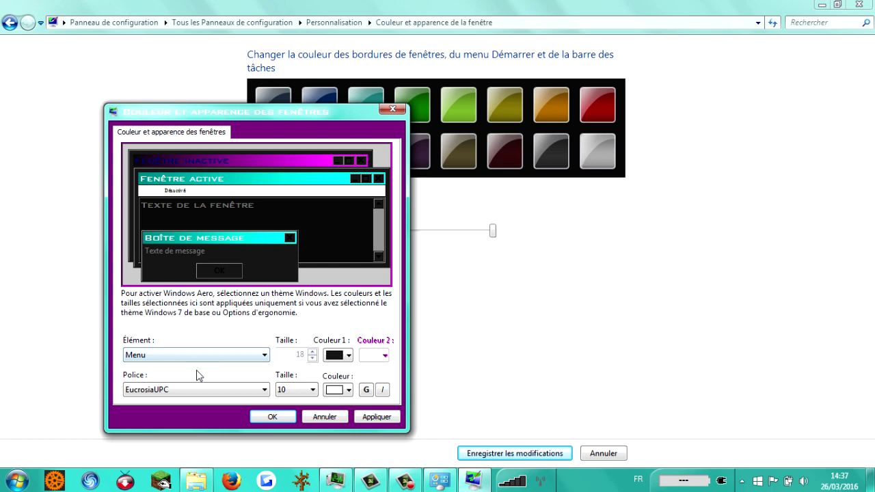
pyautogui.scroll(-6, 210, 392)
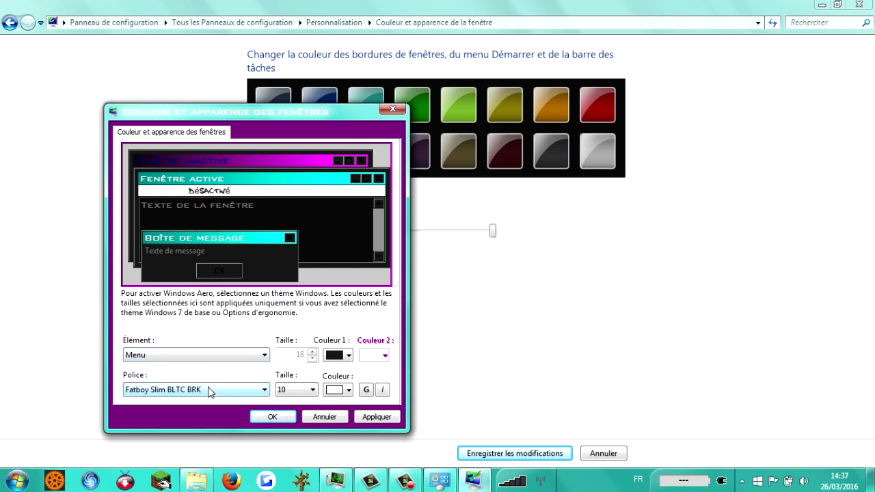
pyautogui.scroll(3, 210, 392)
pyautogui.scroll(-1, 210, 392)
# - Set the font of the Barre de titre active element to Barbarian
pyautogui.click(197, 357)
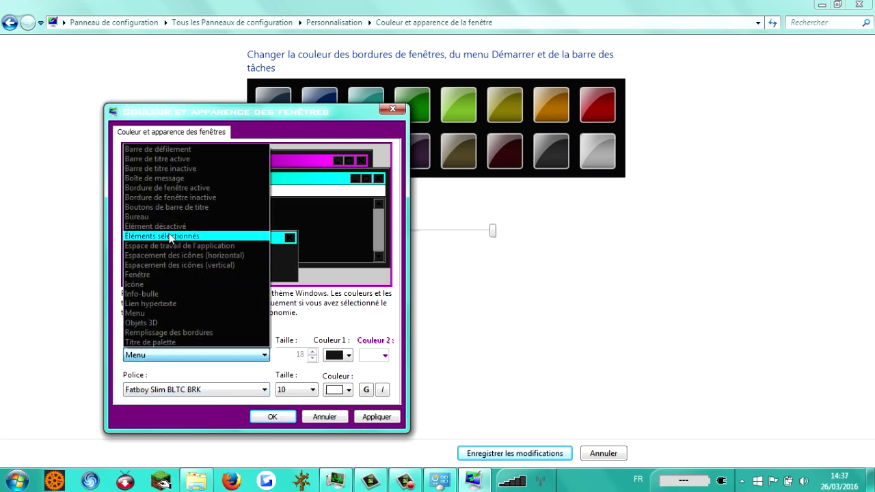
pyautogui.click(172, 237)
pyautogui.click(178, 357)
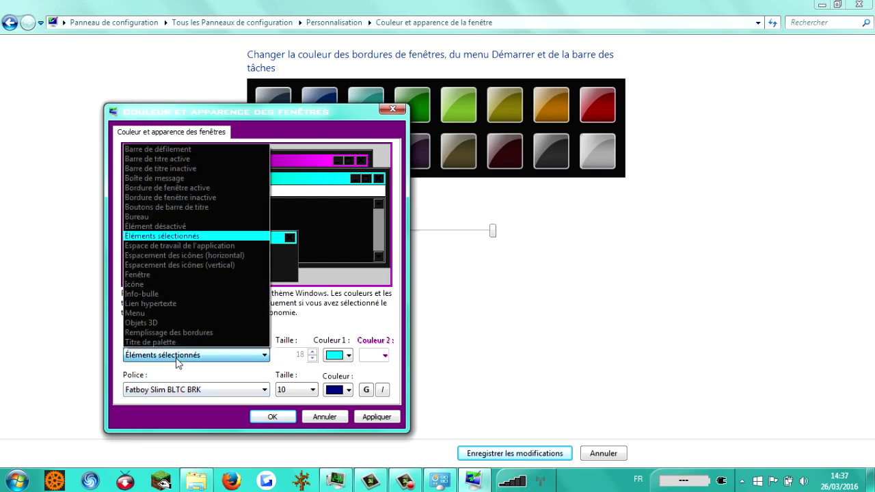
pyautogui.click(176, 158)
pyautogui.click(197, 391)
pyautogui.click(196, 395)
pyautogui.scroll(-1, 197, 397)
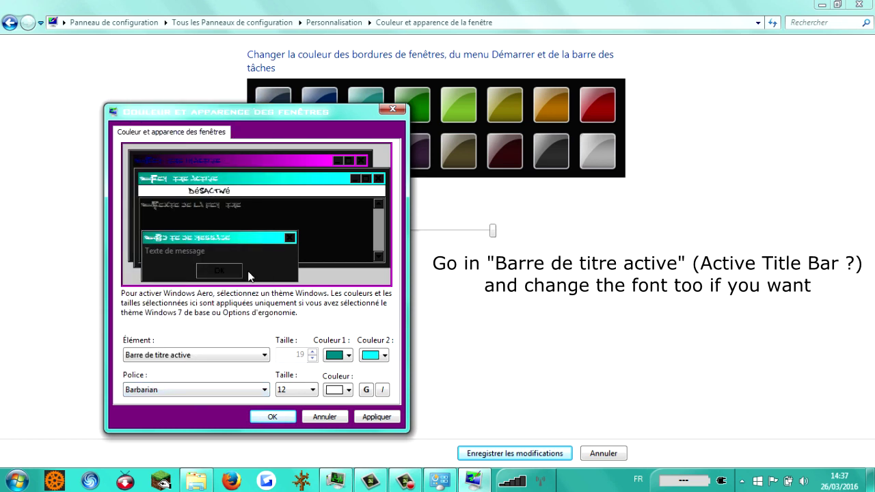
# - Set the text colour of the Menu element to red and apply the appearance changes
pyautogui.click(192, 360)
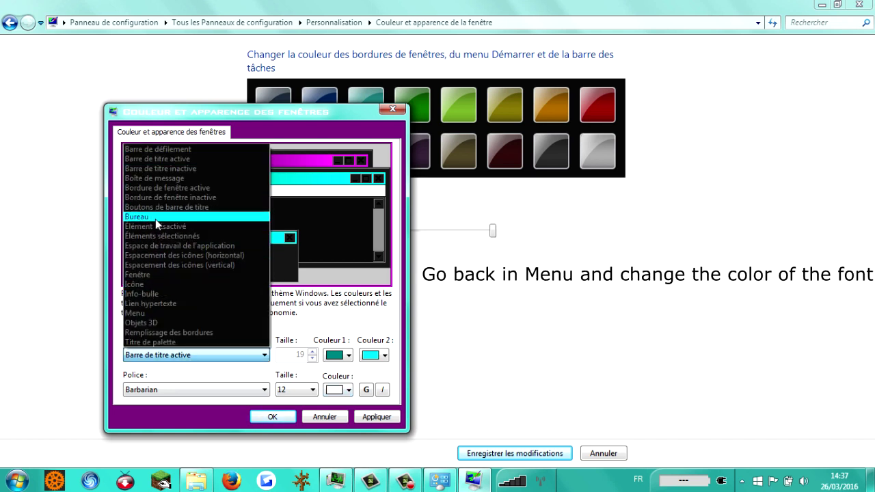
pyautogui.click(137, 313)
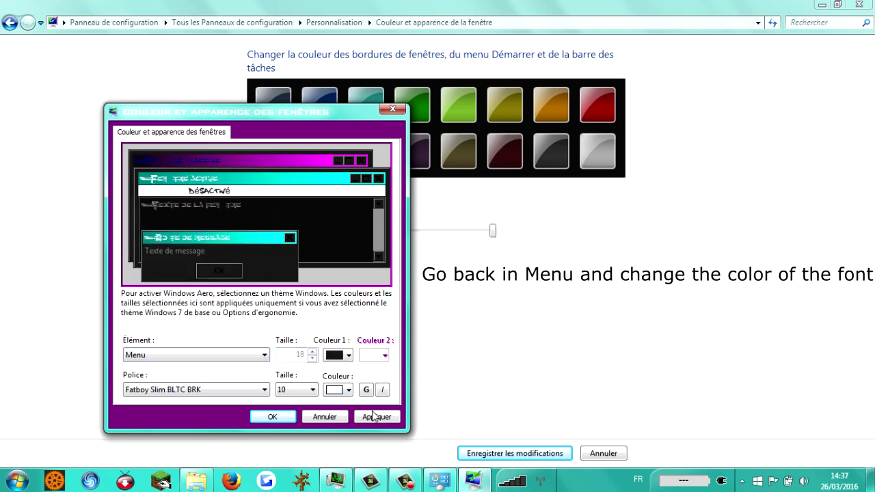
pyautogui.click(342, 389)
pyautogui.click(331, 301)
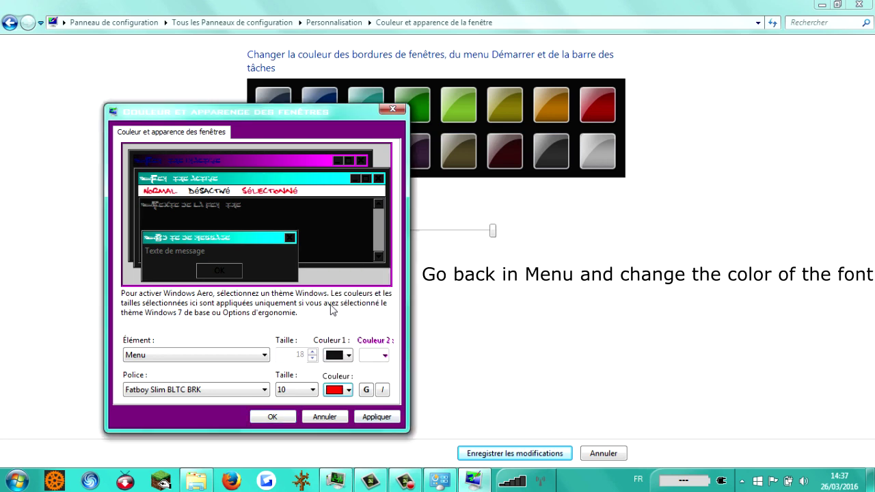
pyautogui.click(376, 417)
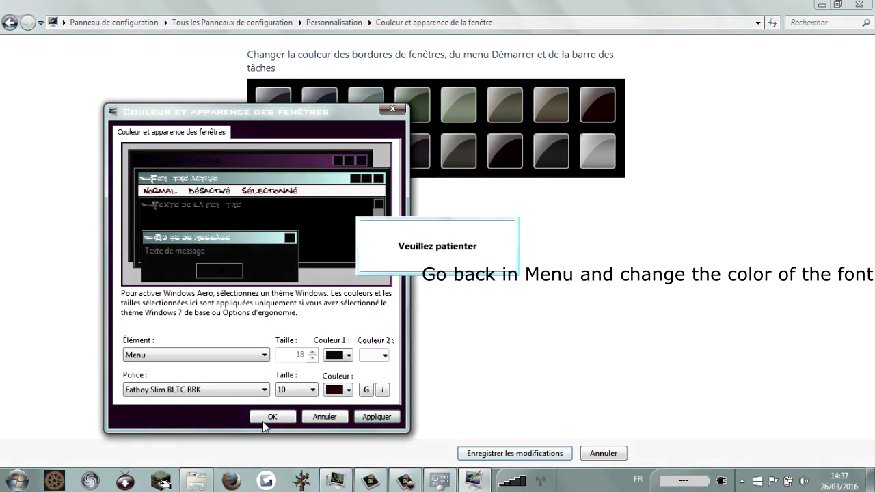
pyautogui.click(271, 417)
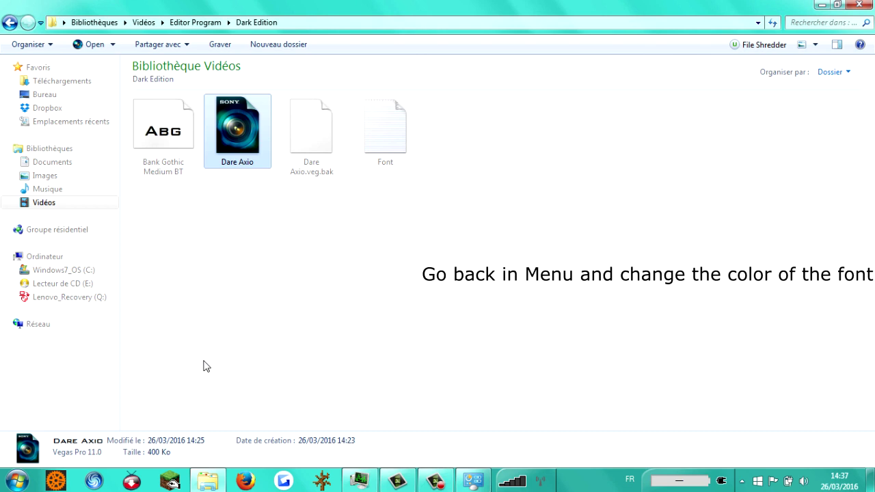
# - Open the Dare Axio project in Vegas Pro and examine the look of its Outils and Affichage menus
pyautogui.doubleClick(236, 149)
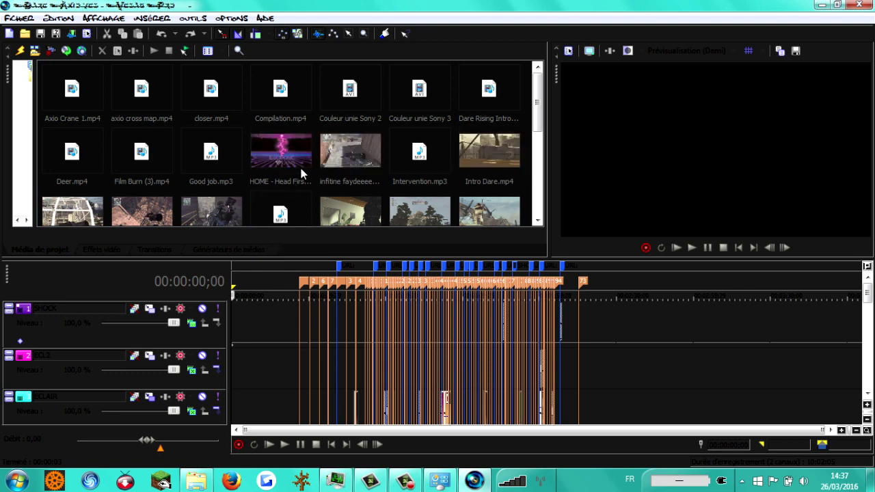
pyautogui.click(195, 18)
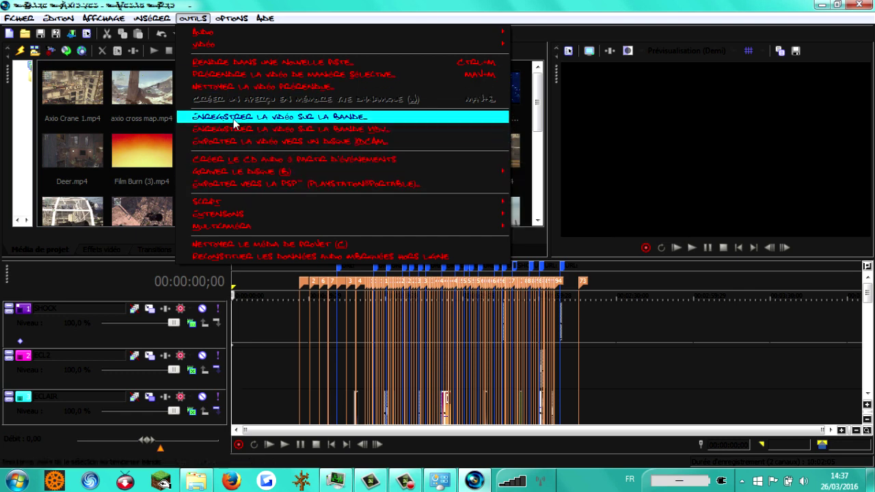
pyautogui.moveTo(234, 46)
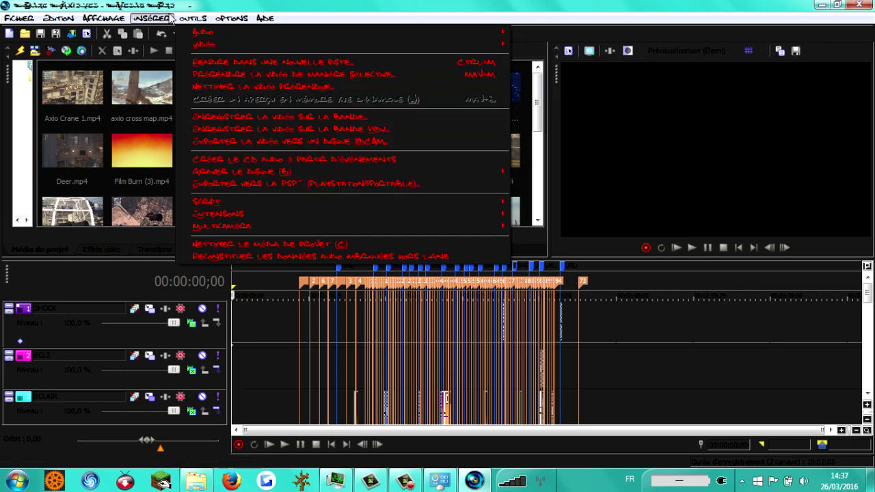
pyautogui.moveTo(136, 20)
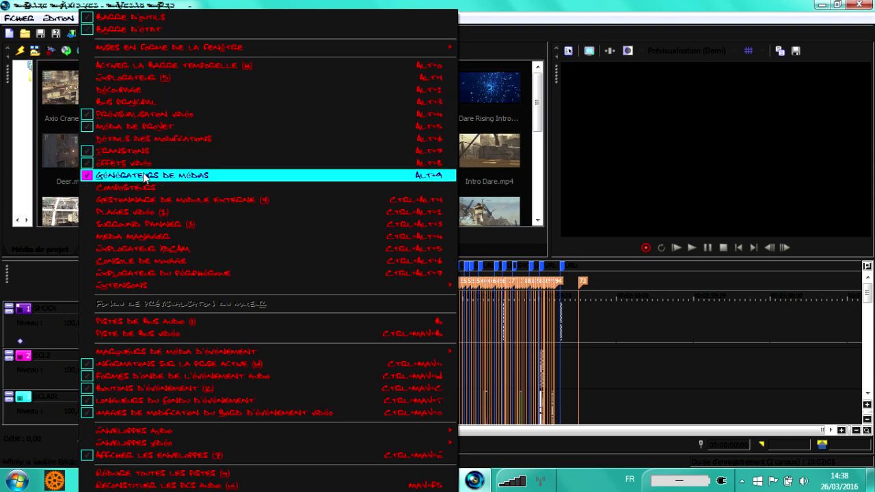
pyautogui.click(245, 6)
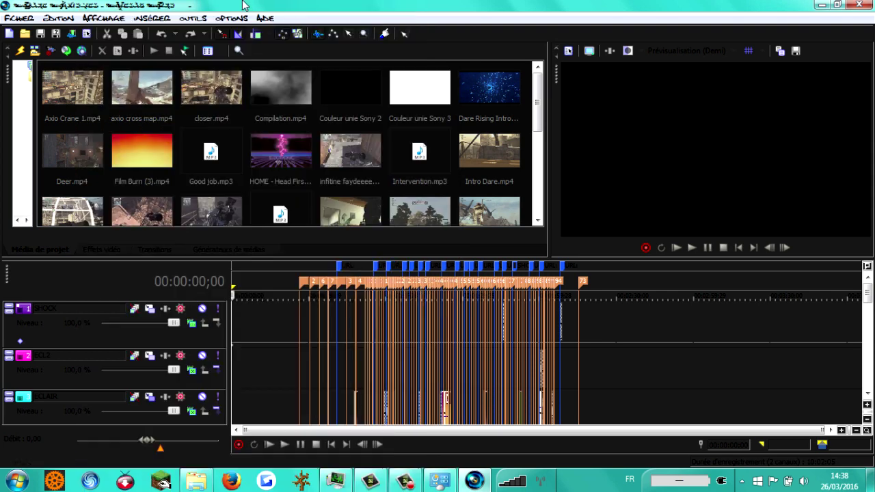
pyautogui.click(193, 18)
pyautogui.moveTo(225, 171)
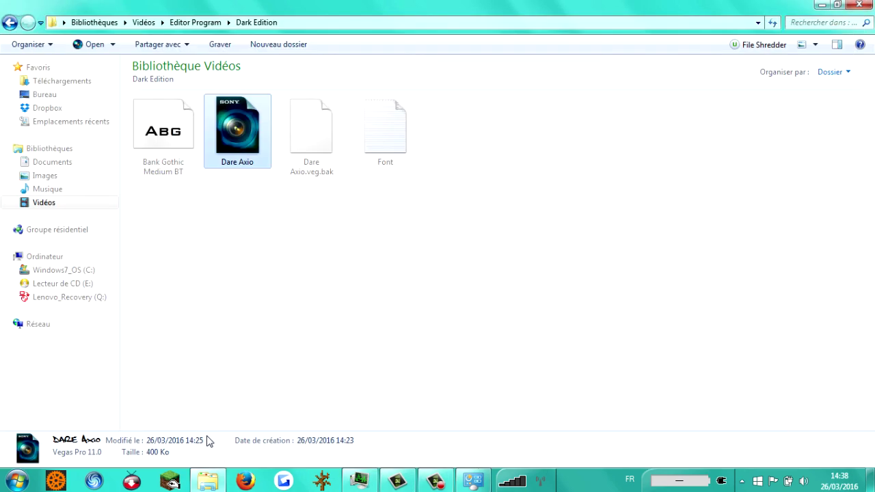
# - Copy the path C:\Windows\Fonts from the Font text file and open that folder in the file explorer
pyautogui.click(179, 140)
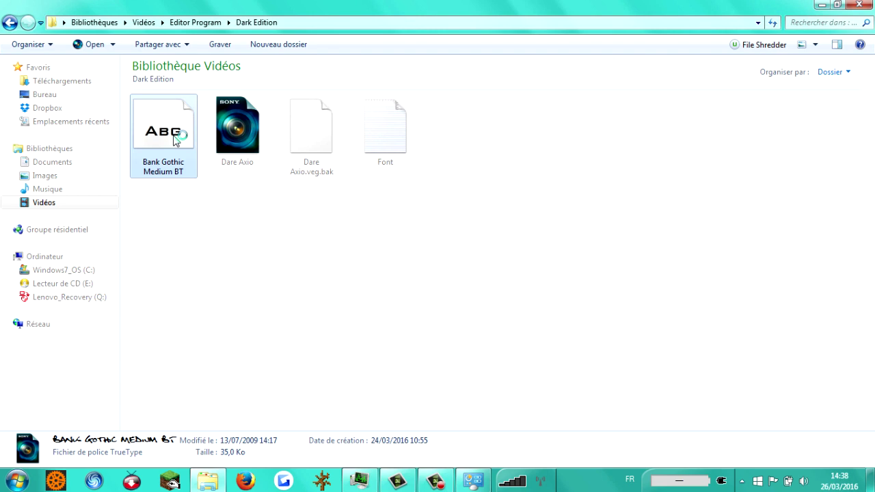
pyautogui.doubleClick(386, 164)
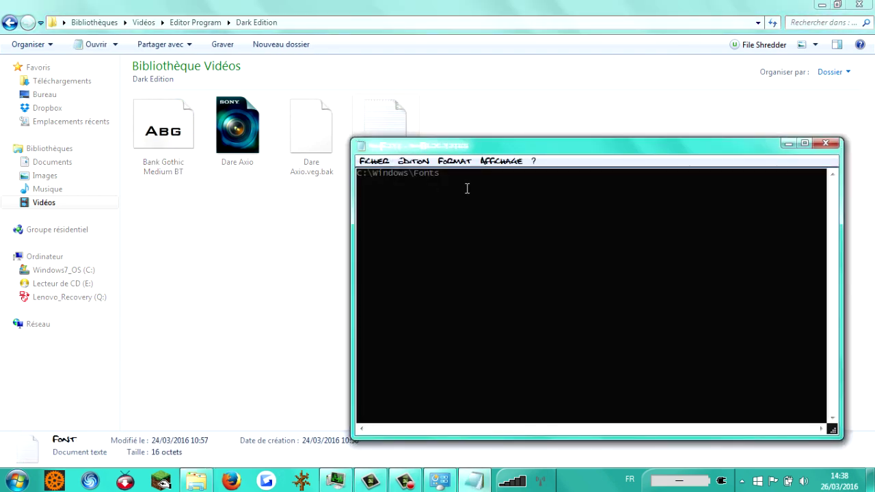
pyautogui.moveTo(466, 189); pyautogui.dragTo(337, 196)
pyautogui.hotkey('ctrl', 'c')
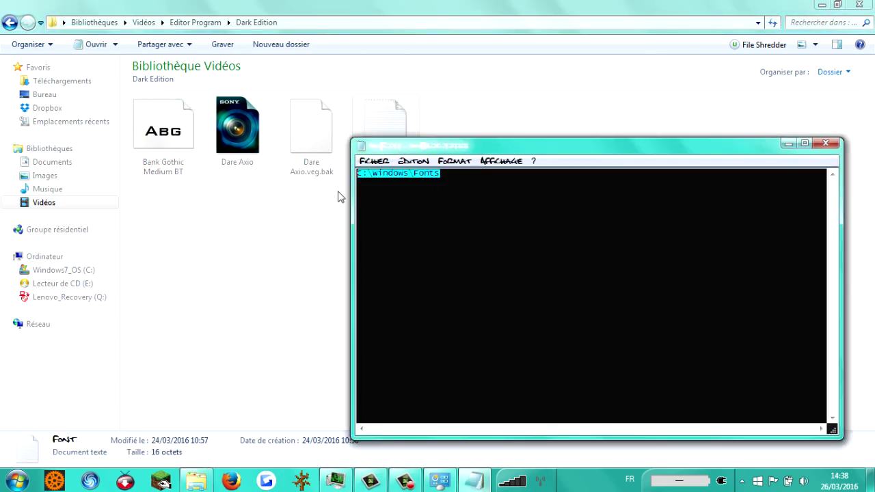
pyautogui.click(314, 24)
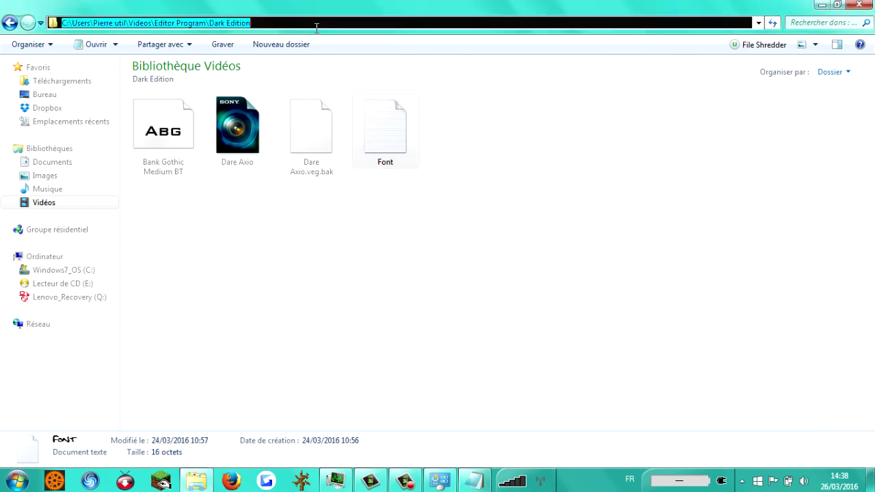
pyautogui.hotkey('ctrl', 'v')
pyautogui.press('Return')
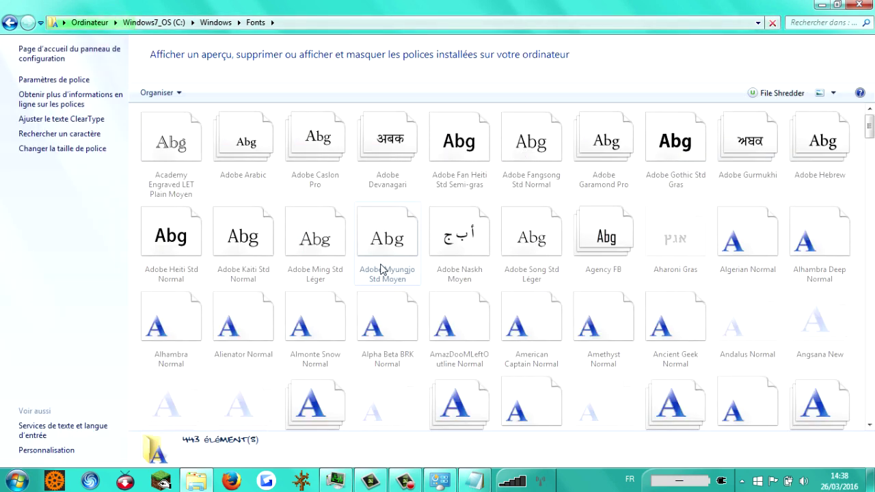
# - Look through the installed fonts for BankGothic Md BT Moyen and return to the Dark Edition folder
pyautogui.click(315, 321)
pyautogui.scroll(-3, 312, 321)
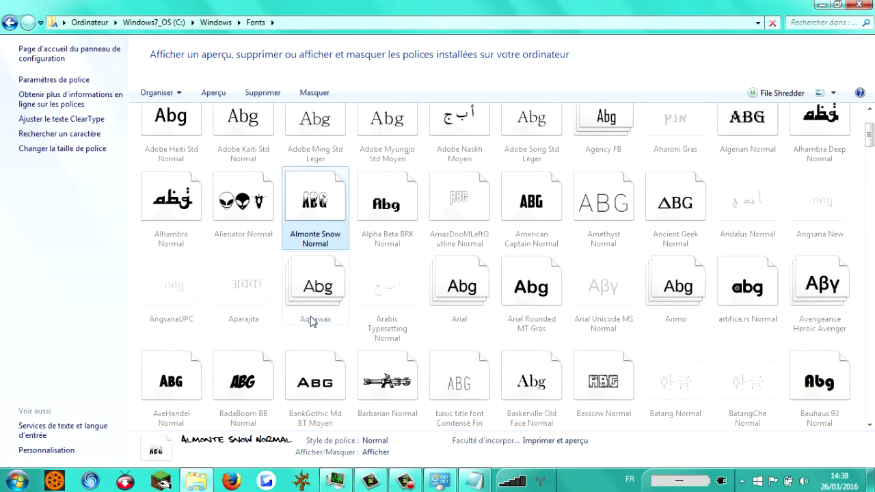
pyautogui.scroll(-2, 312, 319)
pyautogui.scroll(-3, 312, 322)
pyautogui.scroll(4, 312, 322)
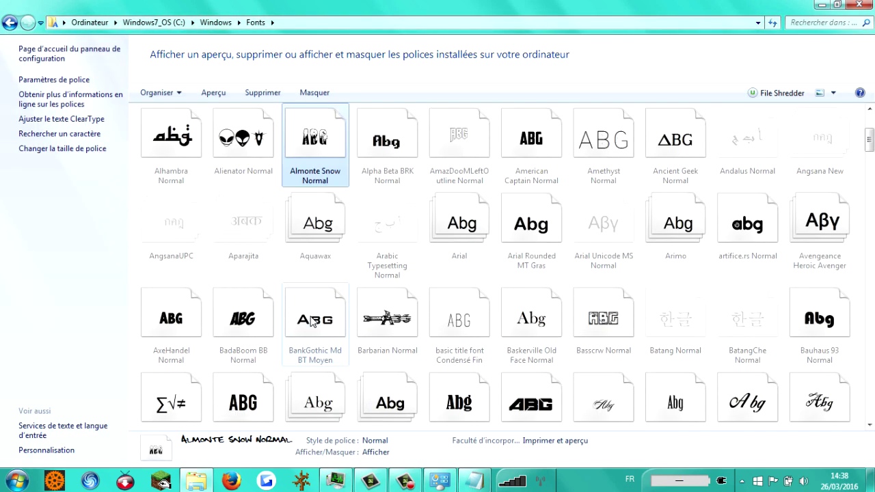
pyautogui.scroll(-1, 312, 321)
pyautogui.click(313, 236)
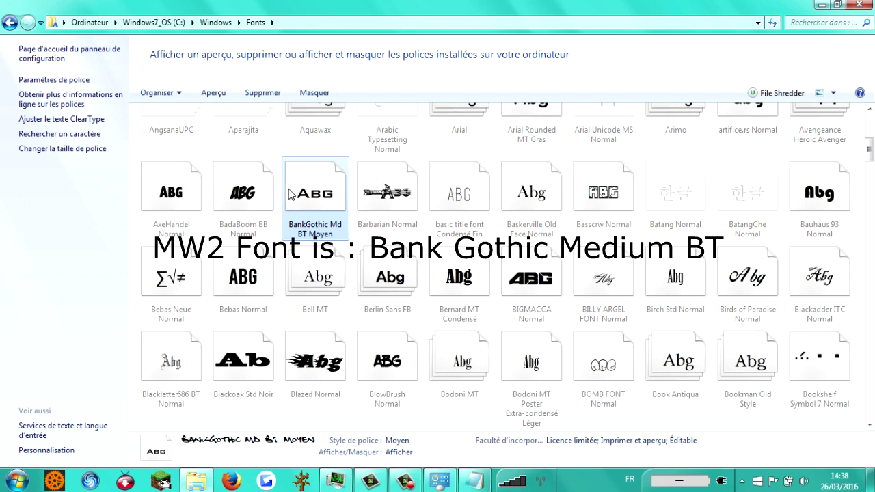
pyautogui.click(10, 22)
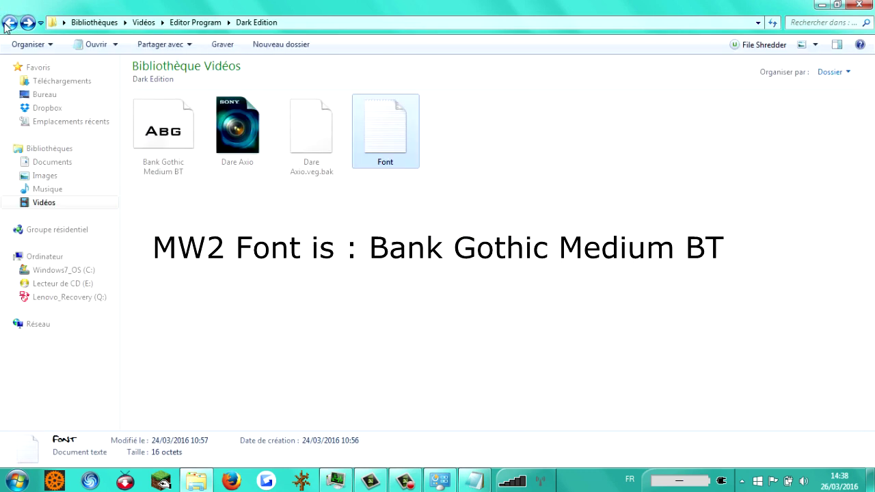
# - Reopen the advanced window appearance settings and set the text colour of the Menu element to white
pyautogui.click(443, 483)
pyautogui.click(318, 285)
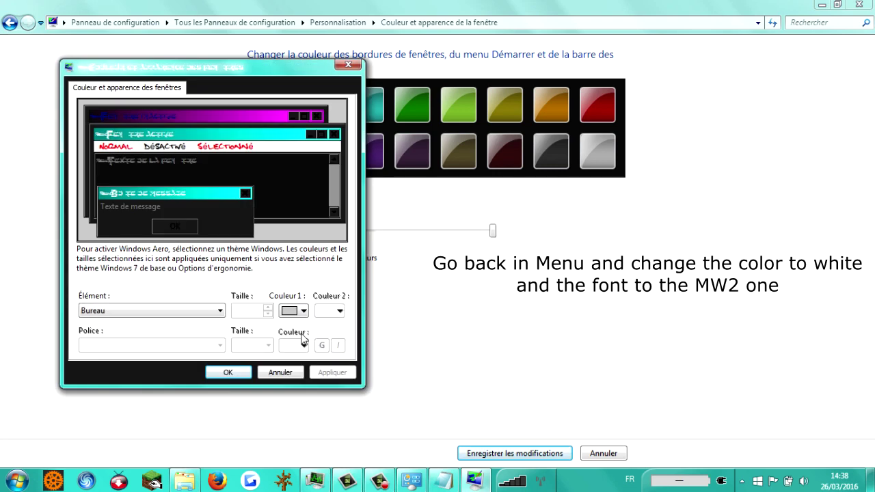
pyautogui.click(177, 309)
pyautogui.click(137, 241)
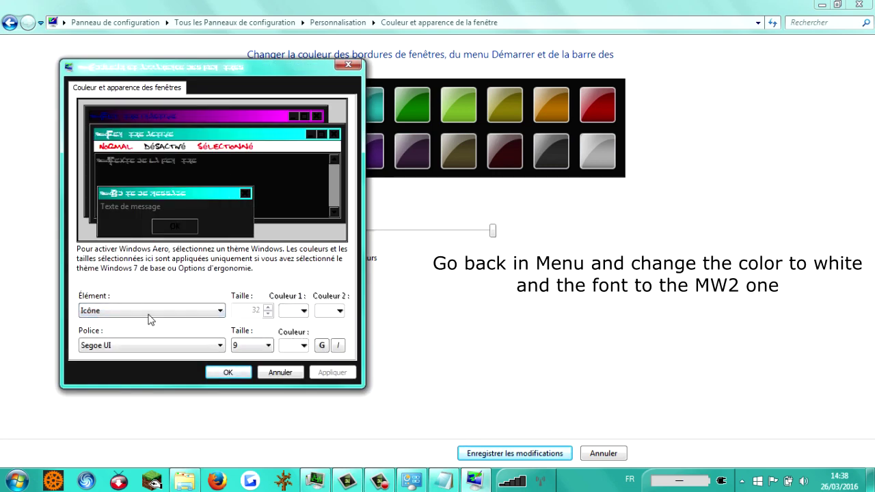
pyautogui.scroll(1, 148, 310)
pyautogui.scroll(5, 150, 313)
pyautogui.click(149, 311)
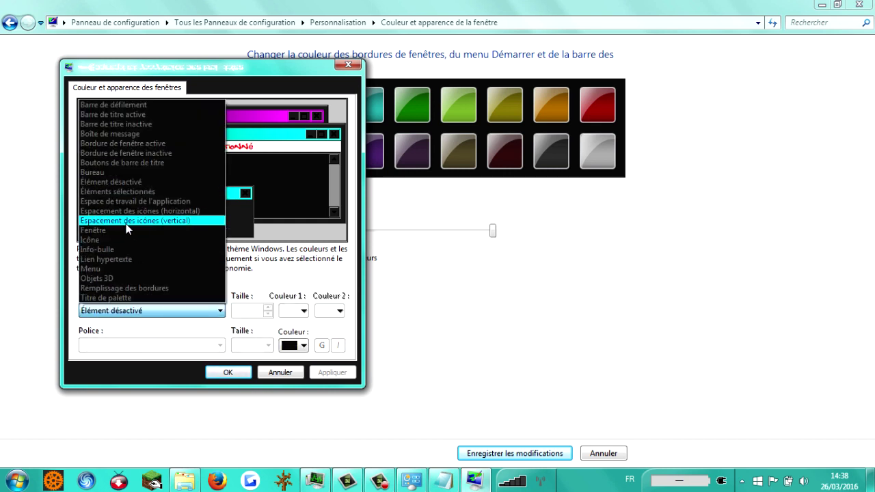
pyautogui.click(162, 269)
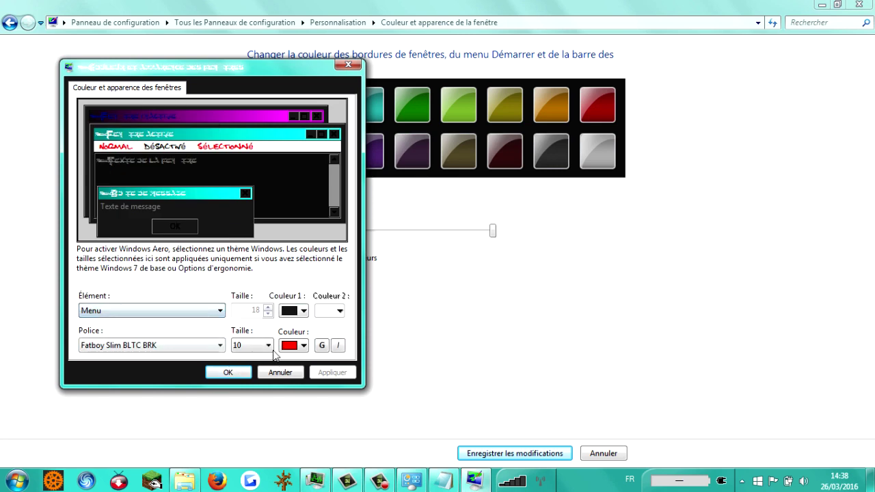
pyautogui.click(294, 345)
pyautogui.click(287, 362)
# - Set the font of the Menu element to BankGothic Md BT and apply the appearance changes
pyautogui.click(207, 348)
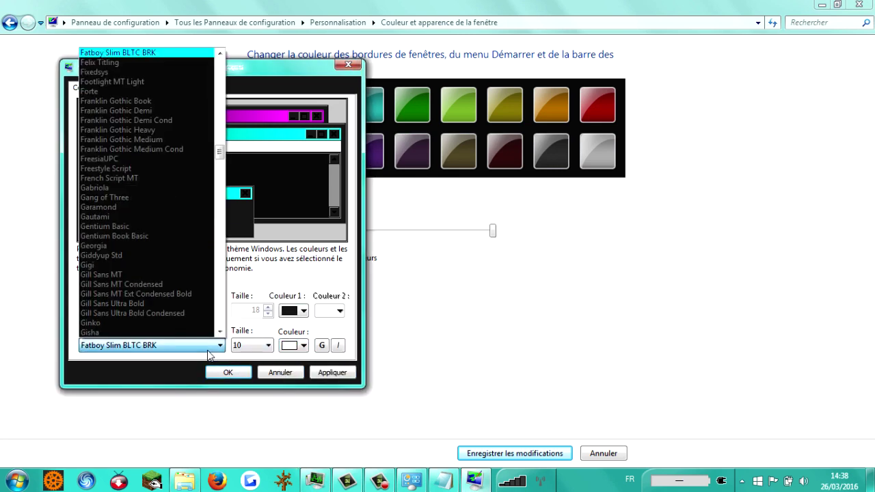
pyautogui.press('b')
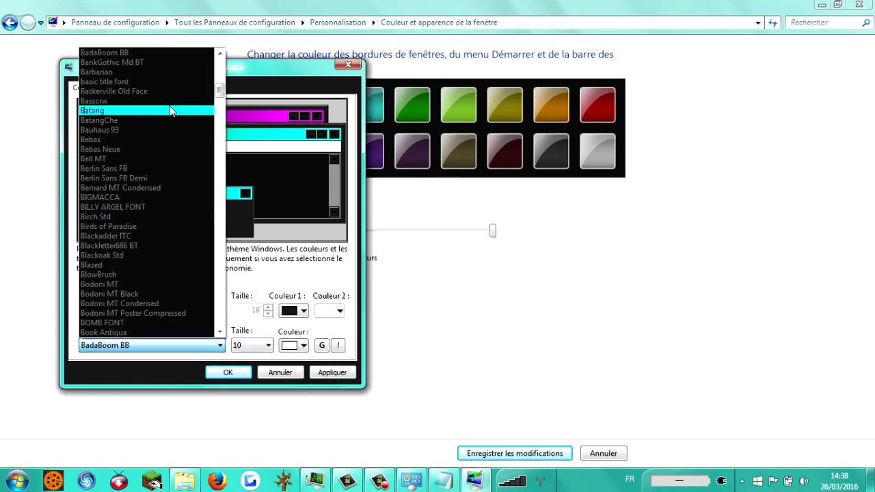
pyautogui.click(149, 63)
pyautogui.click(328, 372)
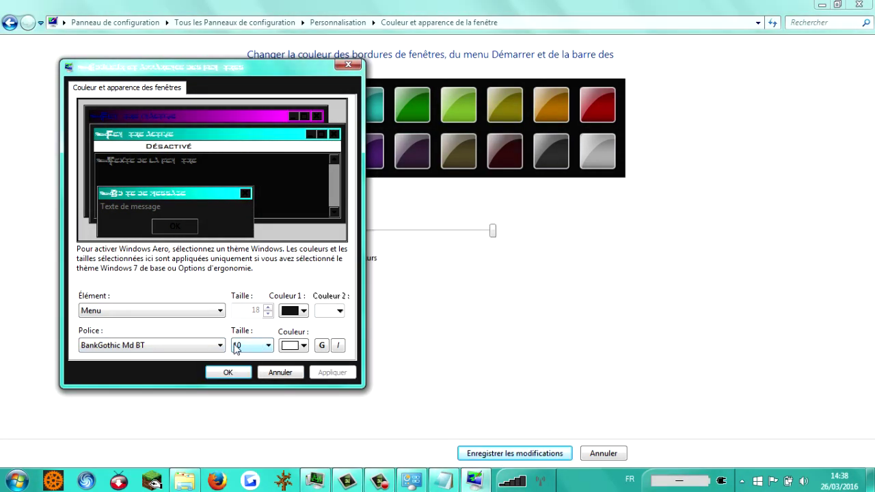
pyautogui.click(232, 373)
# - Open the Dare Axio project from the Dark Edition folder in Vegas Pro and check its Outils menu
pyautogui.click(197, 480)
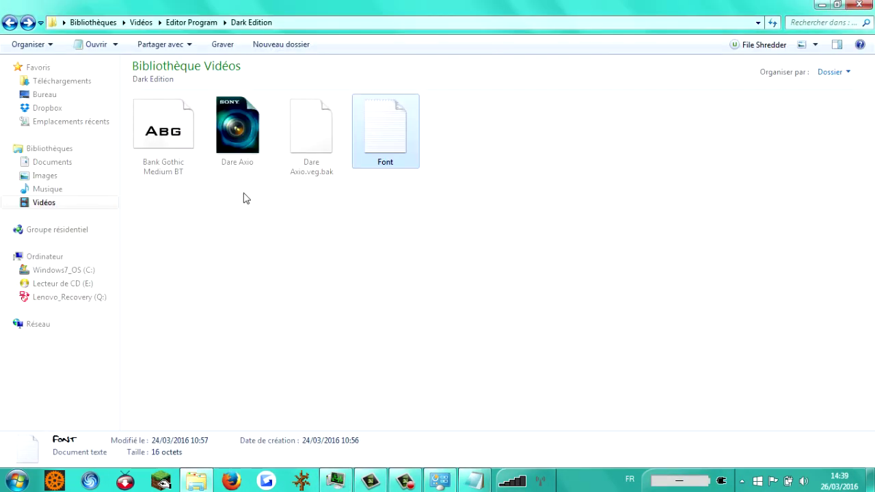
pyautogui.doubleClick(245, 154)
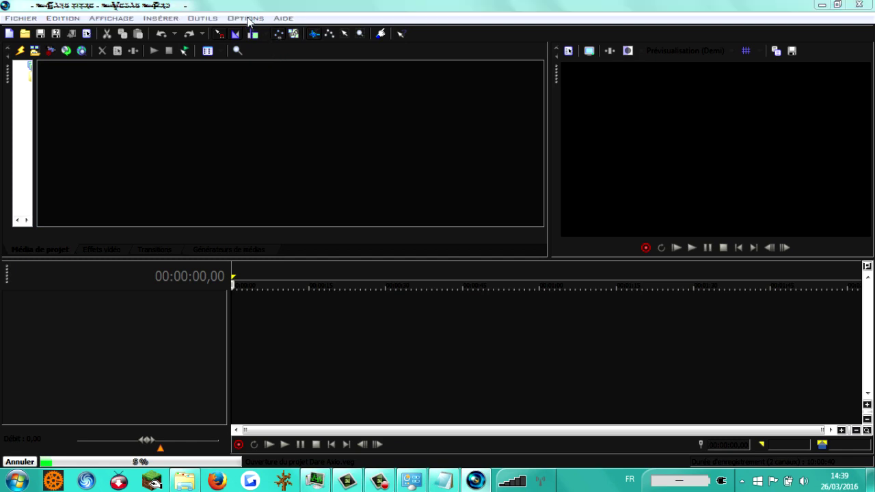
pyautogui.click(203, 17)
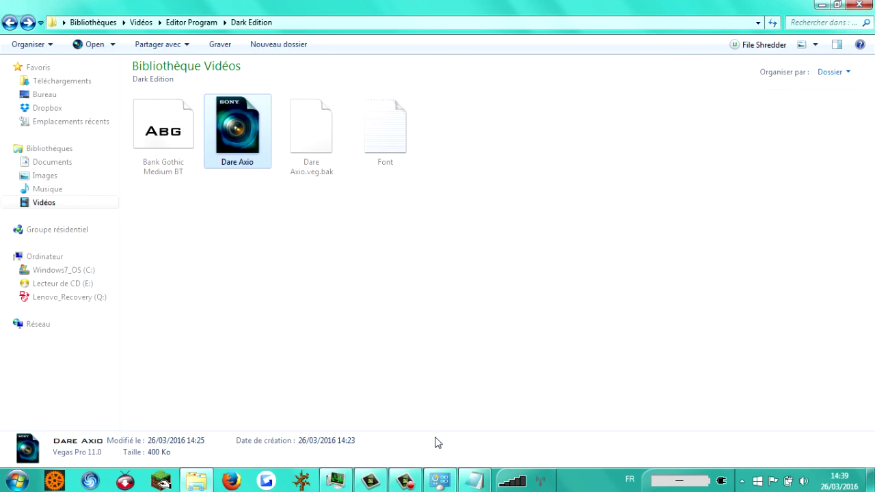
# - Reopen the advanced window appearance settings and choose the Éléments sélectionnés element for editing
pyautogui.click(441, 480)
pyautogui.click(300, 283)
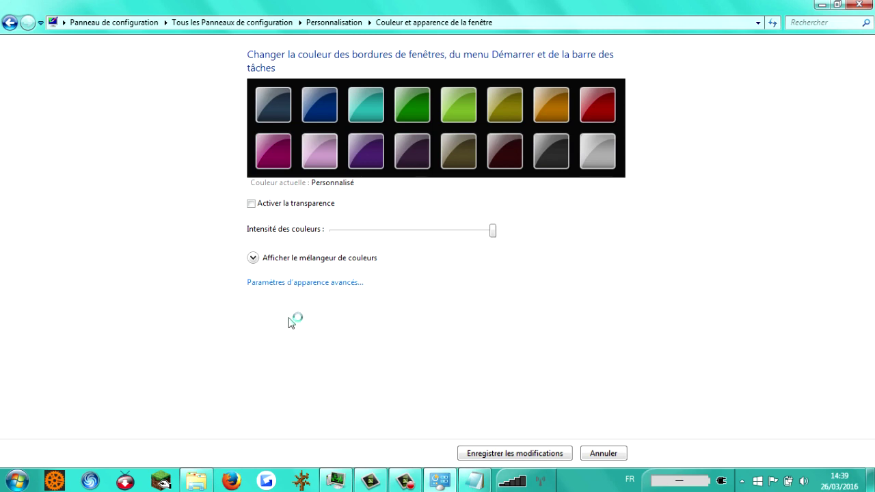
pyautogui.click(130, 271)
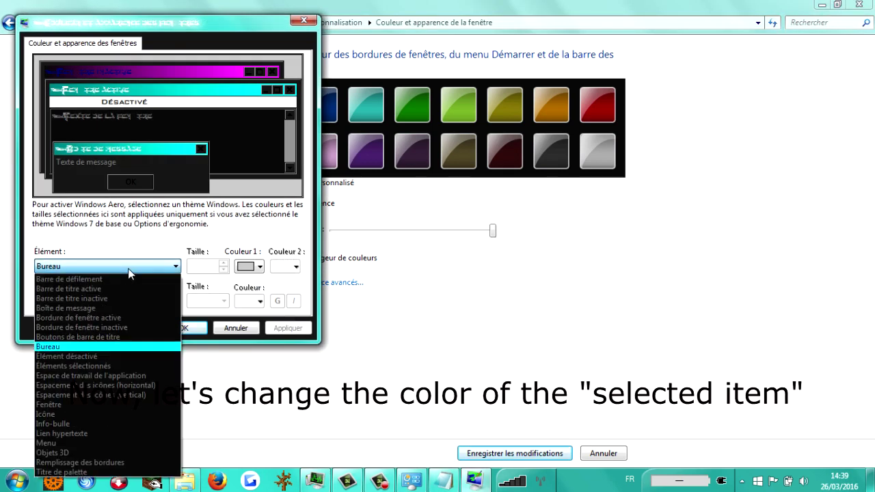
pyautogui.click(120, 366)
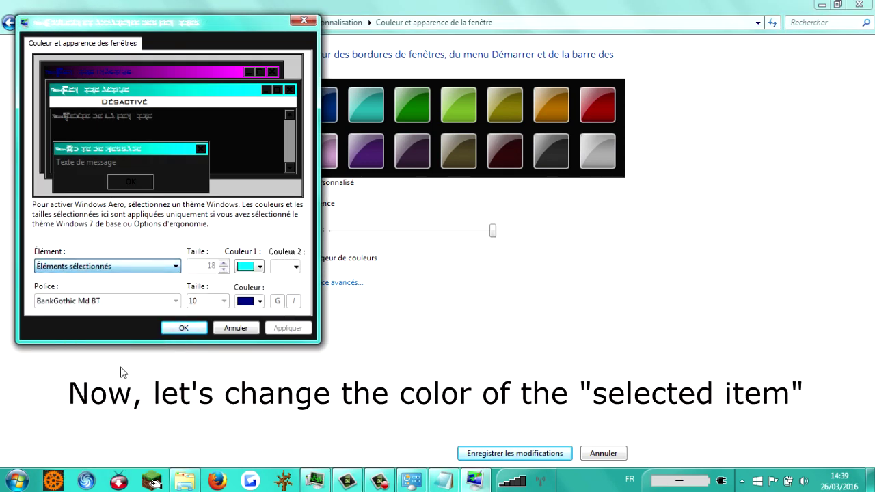
pyautogui.click(134, 305)
pyautogui.click(134, 306)
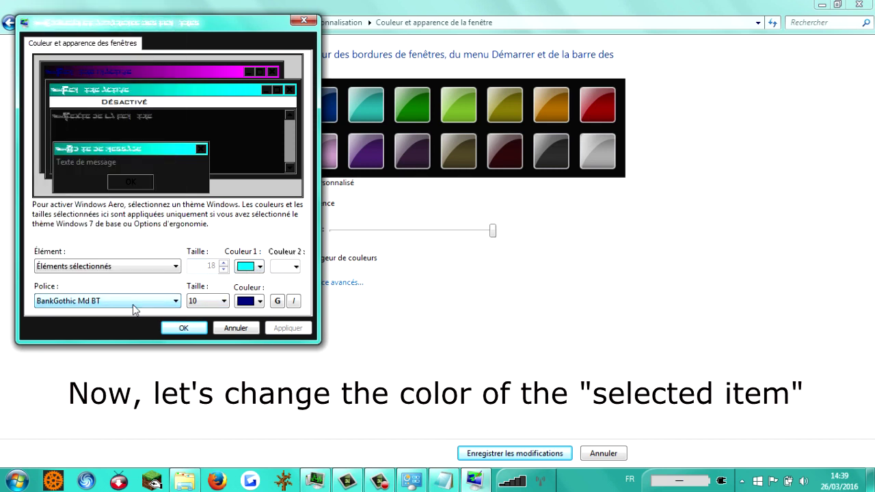
# - Check the font settings of the Menu element and return to the Éléments sélectionnés element
pyautogui.click(139, 268)
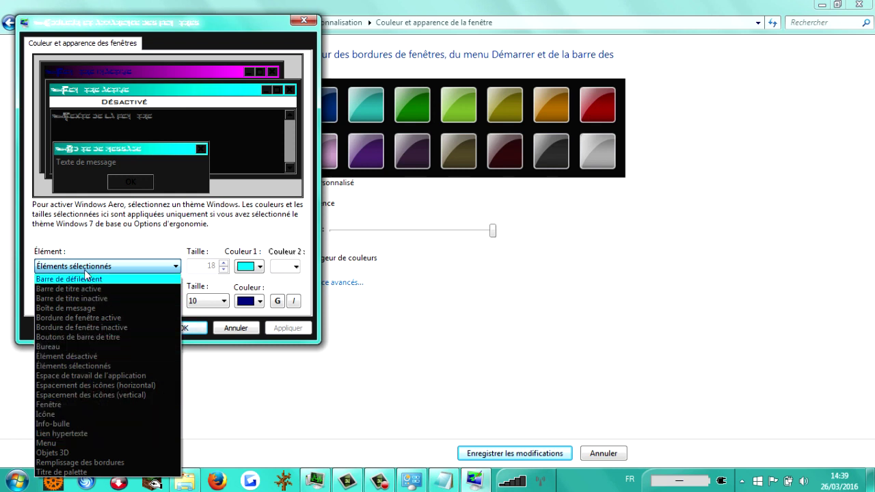
pyautogui.click(63, 443)
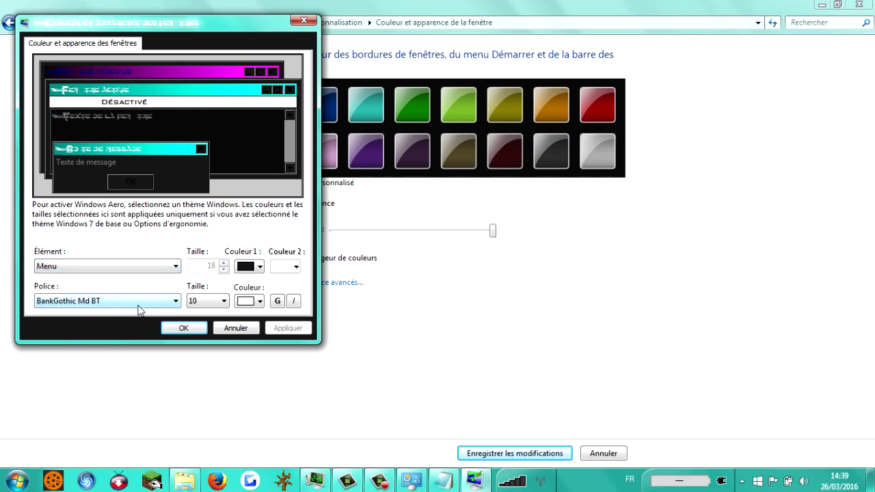
pyautogui.click(121, 266)
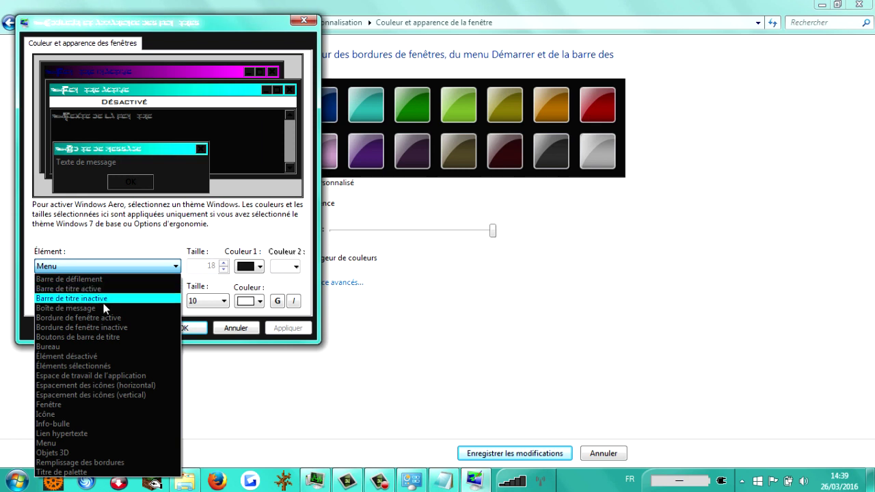
pyautogui.click(99, 366)
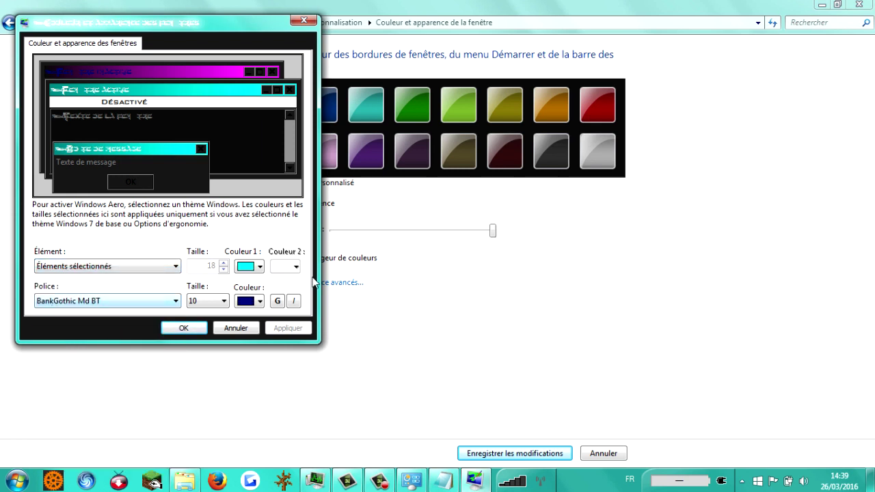
# - Set Couleur 1 of the Éléments sélectionnés element to red and its text colour to yellow, and apply the changes
pyautogui.click(256, 268)
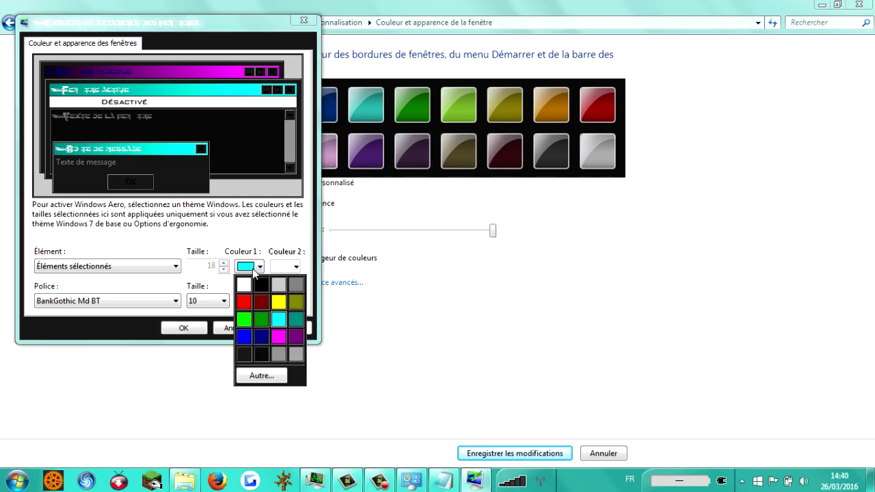
pyautogui.click(246, 301)
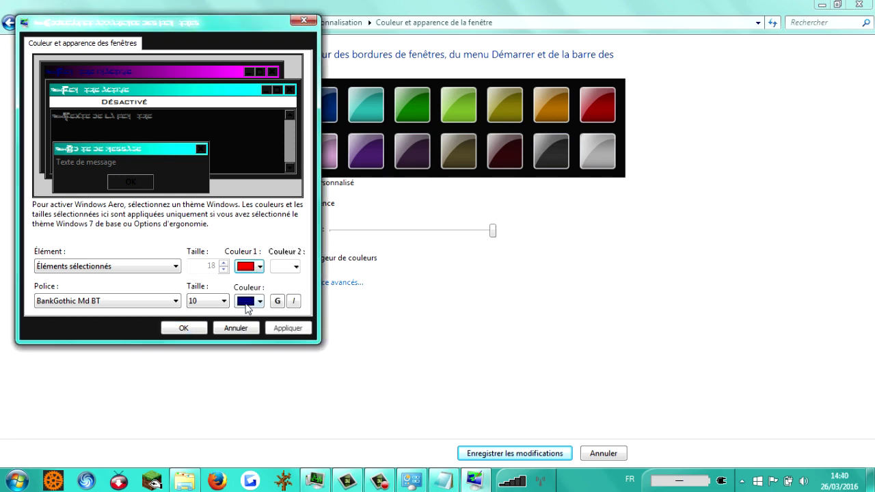
pyautogui.click(252, 309)
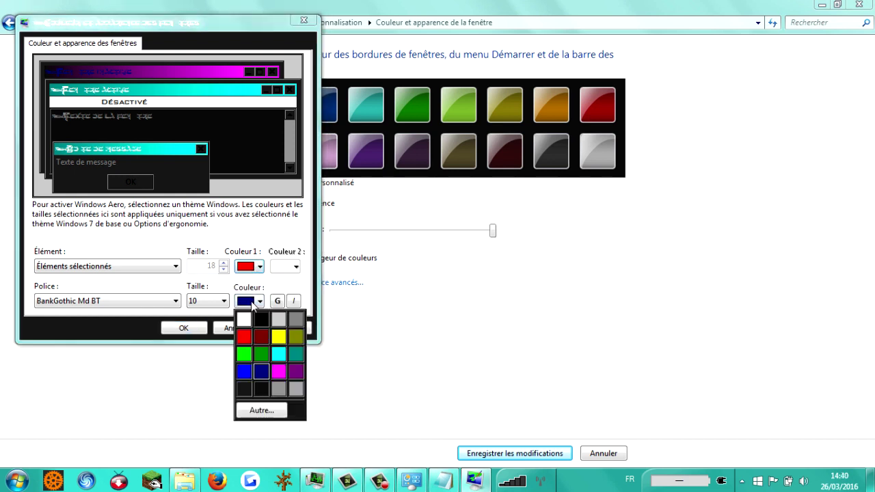
pyautogui.click(274, 338)
pyautogui.click(275, 331)
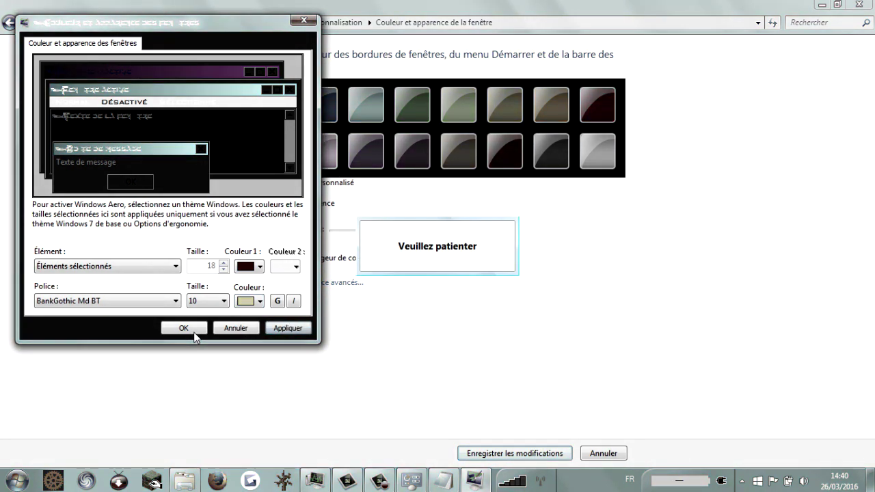
pyautogui.click(195, 335)
# - Open the Dare Axio project from the Dark Edition folder in Vegas Pro and inspect its Options menu and time format submenu
pyautogui.click(196, 481)
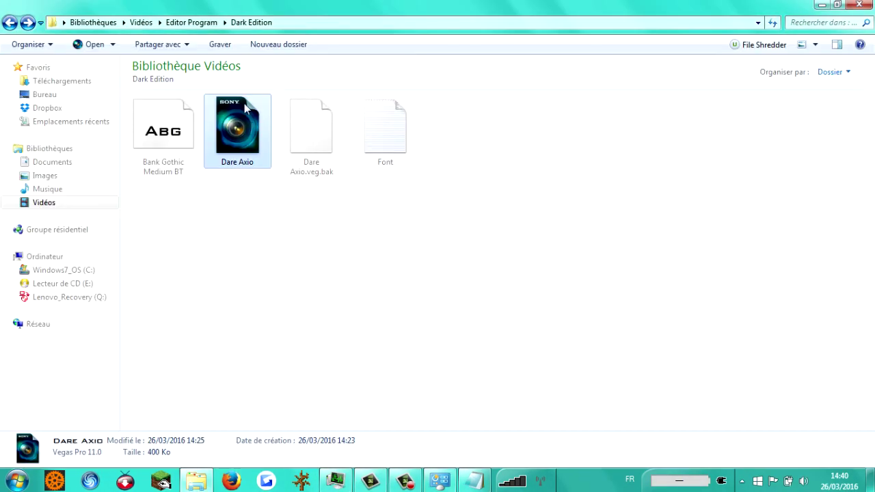
pyautogui.doubleClick(249, 128)
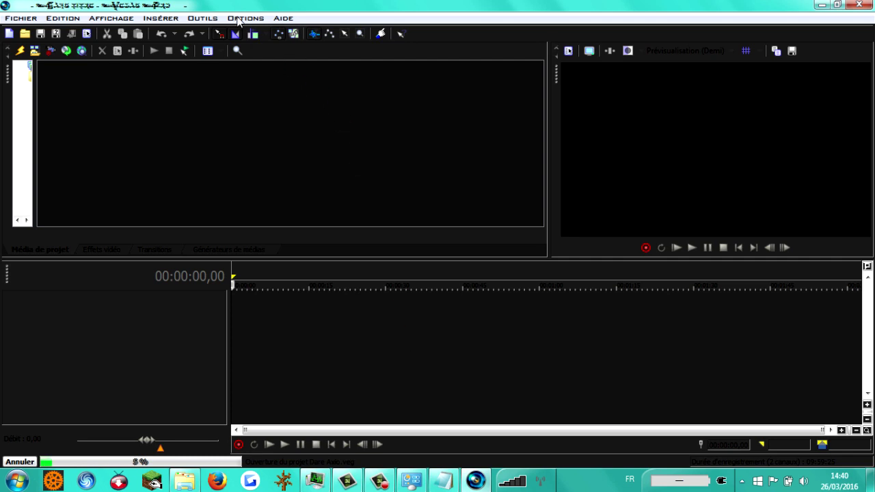
pyautogui.click(240, 19)
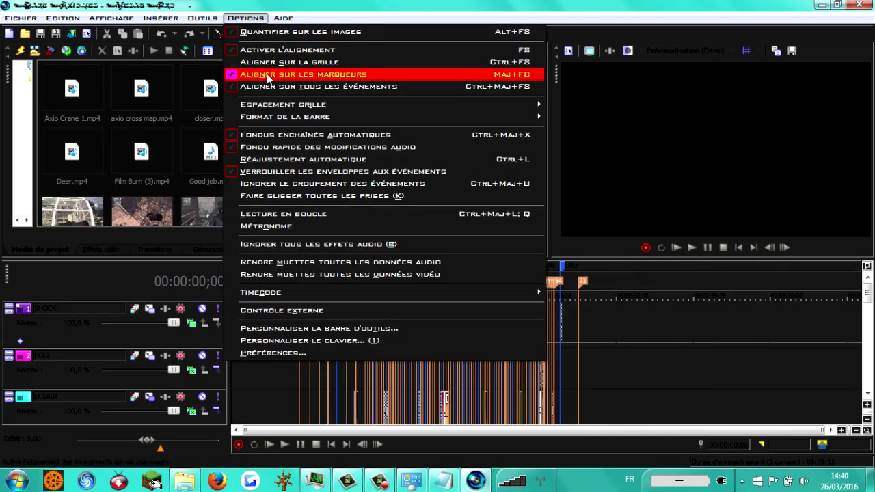
pyautogui.moveTo(278, 117)
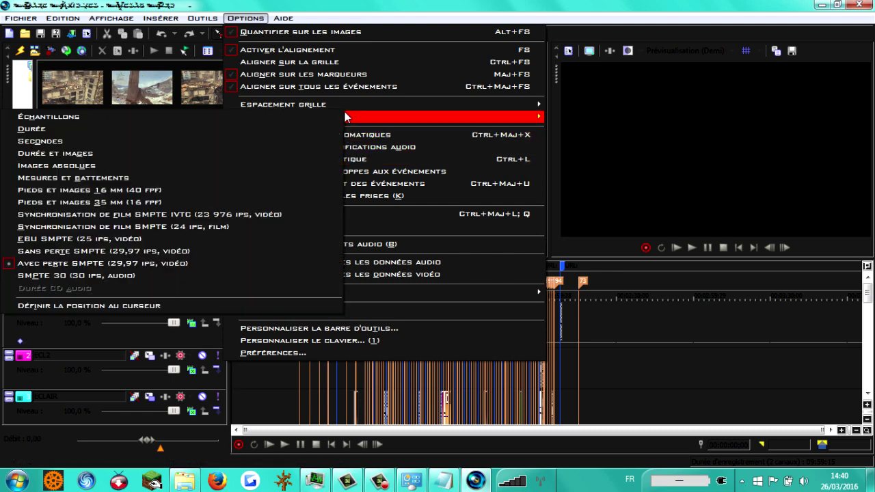
pyautogui.click(335, 19)
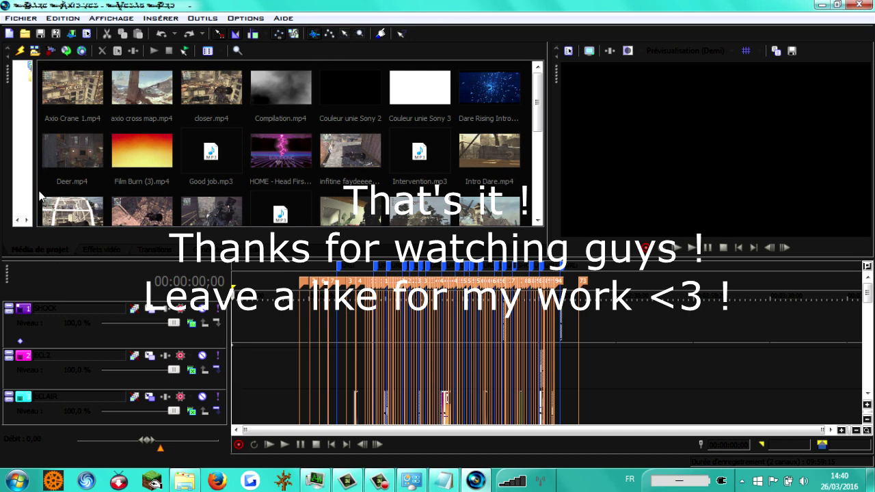
# - Widen the tree panes of the project media and video effects, and show the presets of the Ajout de bruit Sony effect
pyautogui.moveTo(35, 198); pyautogui.dragTo(139, 192)
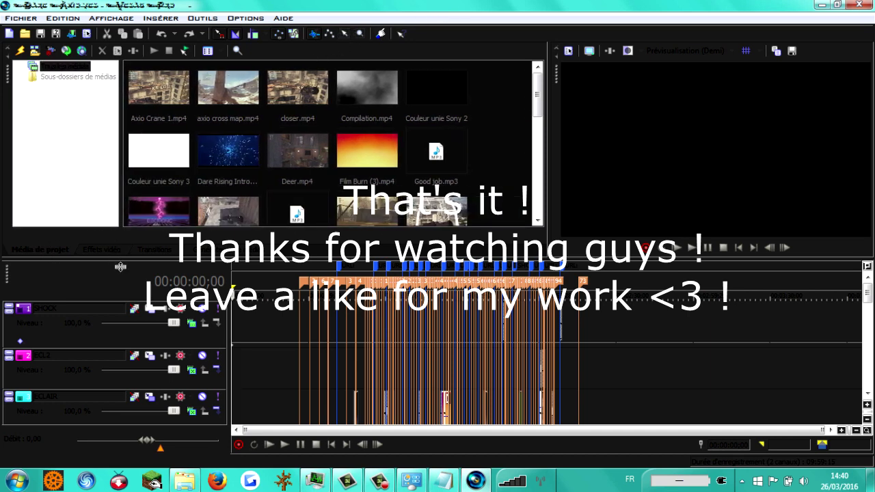
pyautogui.click(110, 251)
pyautogui.moveTo(103, 186); pyautogui.dragTo(160, 184)
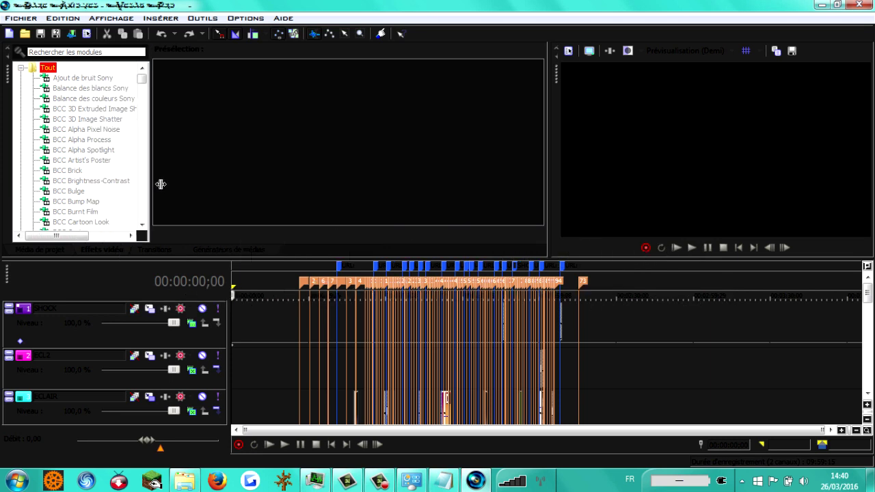
pyautogui.click(93, 109)
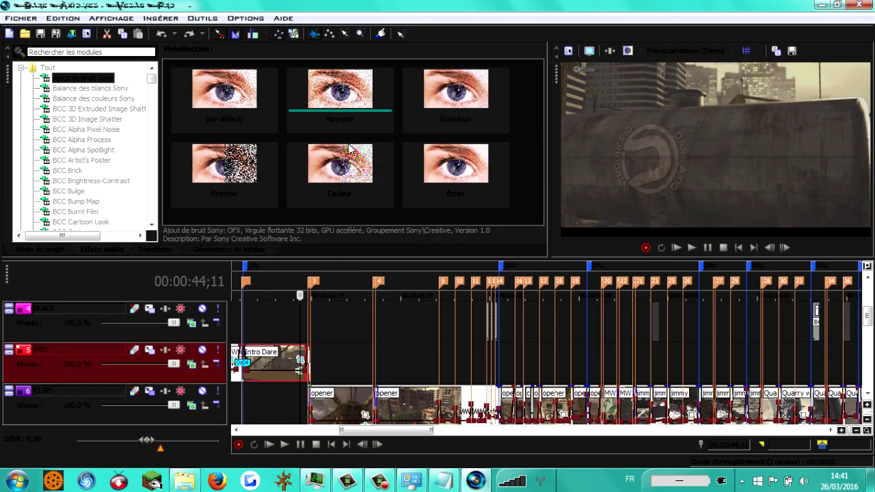
# - Examine the highlight colours in the Options menu and on the selected MTS and CLIPS tracks
pyautogui.click(245, 18)
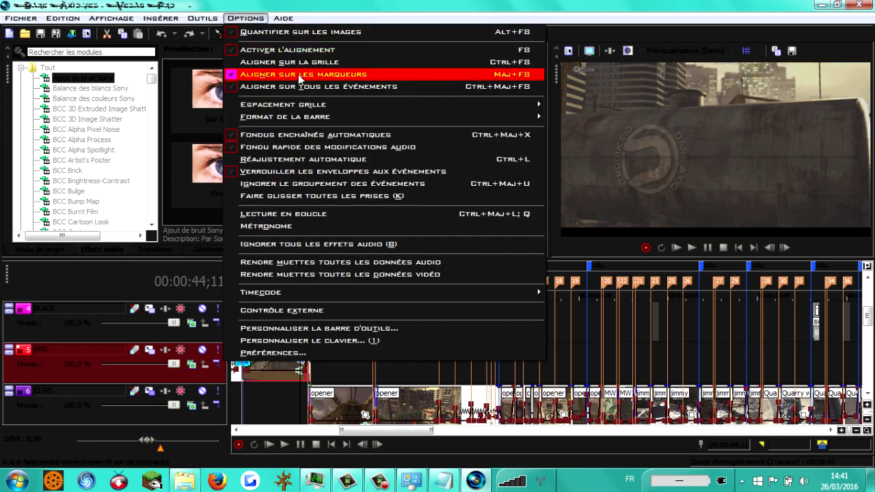
pyautogui.click(91, 371)
pyautogui.click(76, 417)
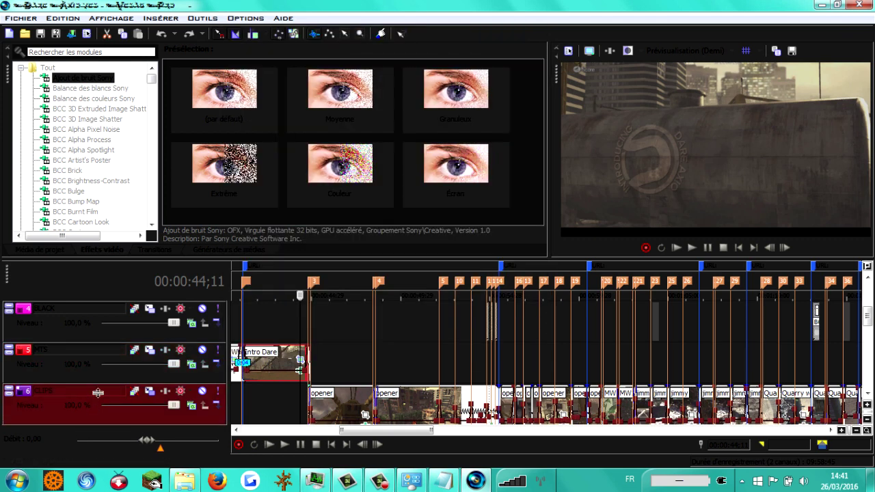
pyautogui.click(90, 377)
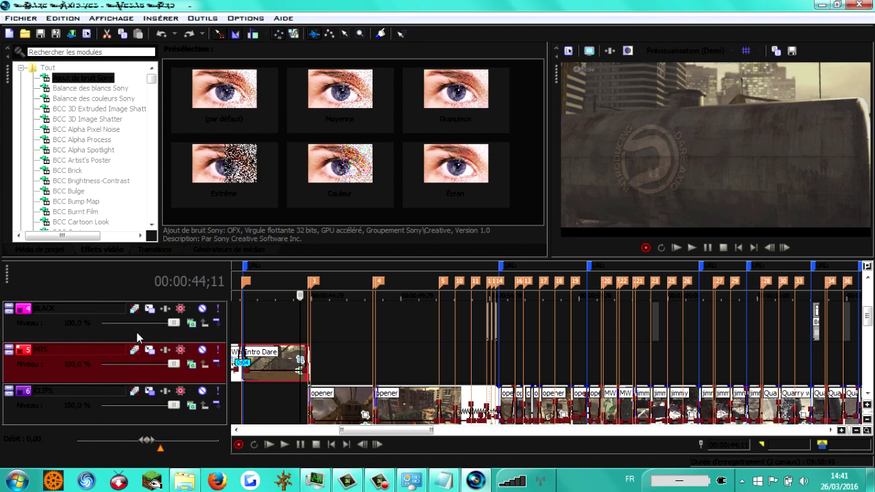
pyautogui.click(423, 403)
pyautogui.scroll(-3, 442, 394)
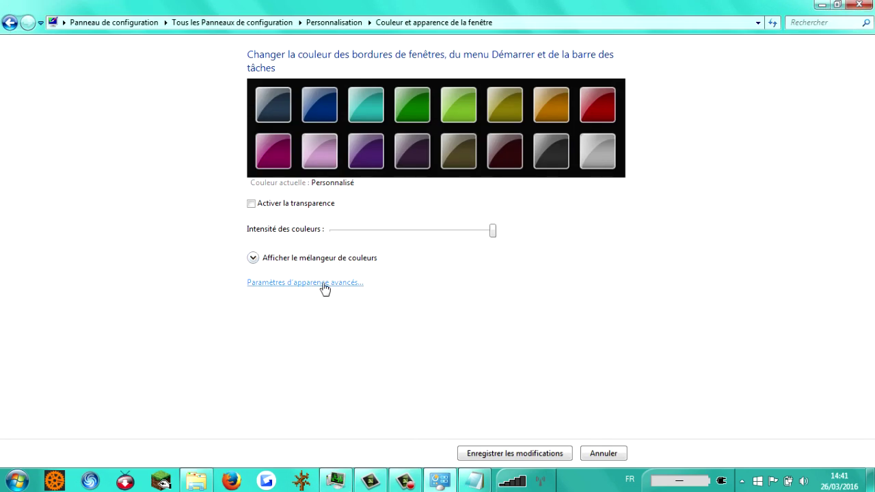
# - Reopen the advanced window appearance settings and try yellow as Couleur 1 of the Objets 3D element
pyautogui.click(325, 284)
pyautogui.click(234, 325)
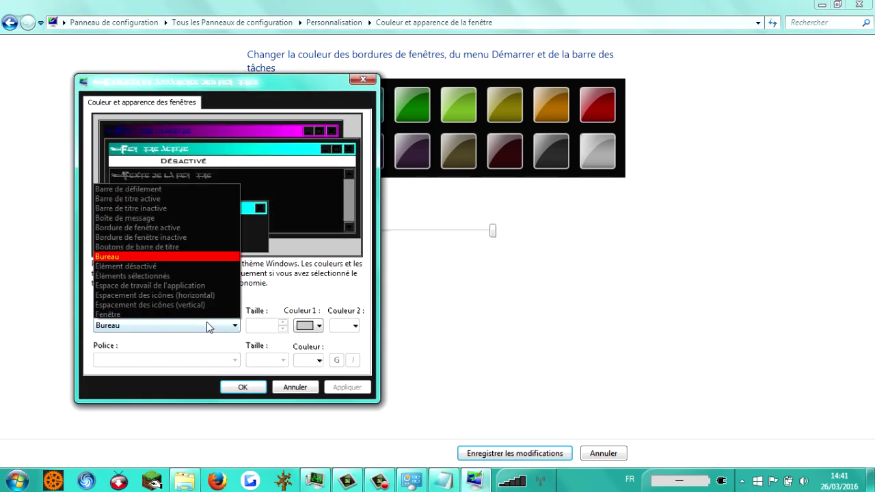
pyautogui.click(172, 294)
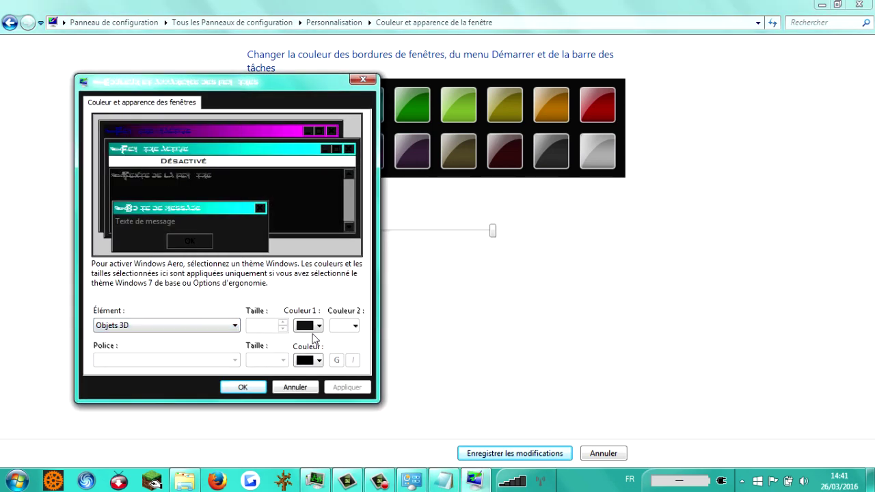
pyautogui.click(314, 327)
pyautogui.click(337, 360)
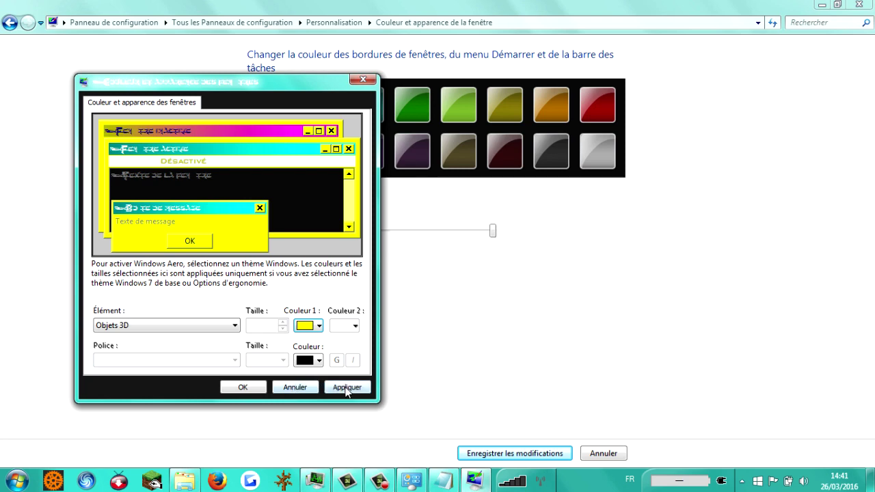
# - Set Couleur 1 of the Objets 3D element to dark blue and apply the appearance changes
pyautogui.click(311, 328)
pyautogui.click(322, 385)
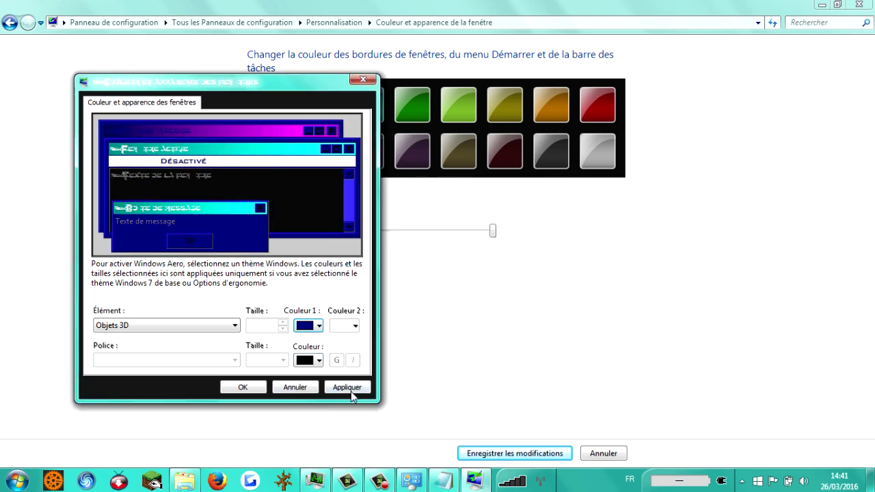
pyautogui.click(347, 387)
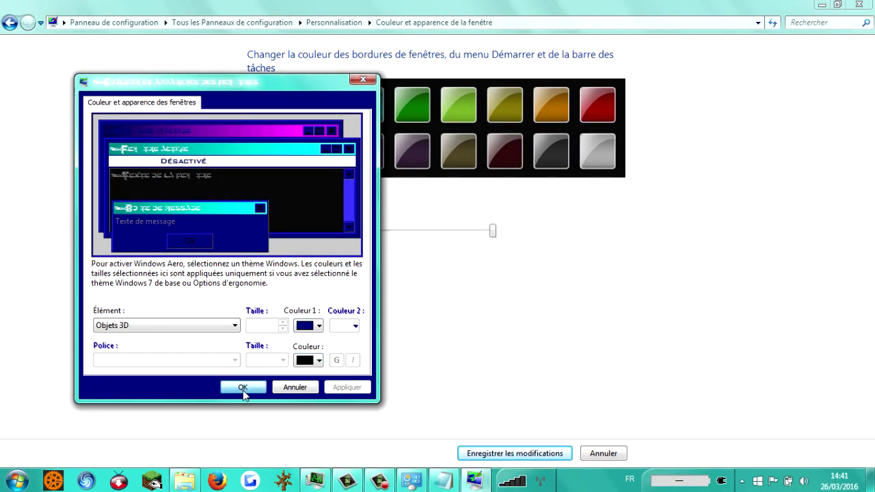
pyautogui.click(245, 387)
# - Reopen the Dare Axio project from the Dark Edition folder in Vegas Pro and show its project media
pyautogui.click(196, 480)
pyautogui.doubleClick(260, 150)
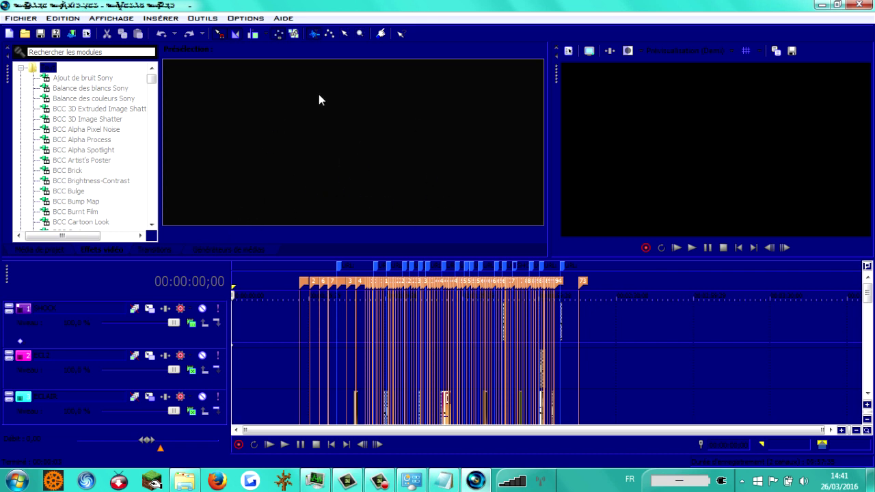
pyautogui.click(47, 250)
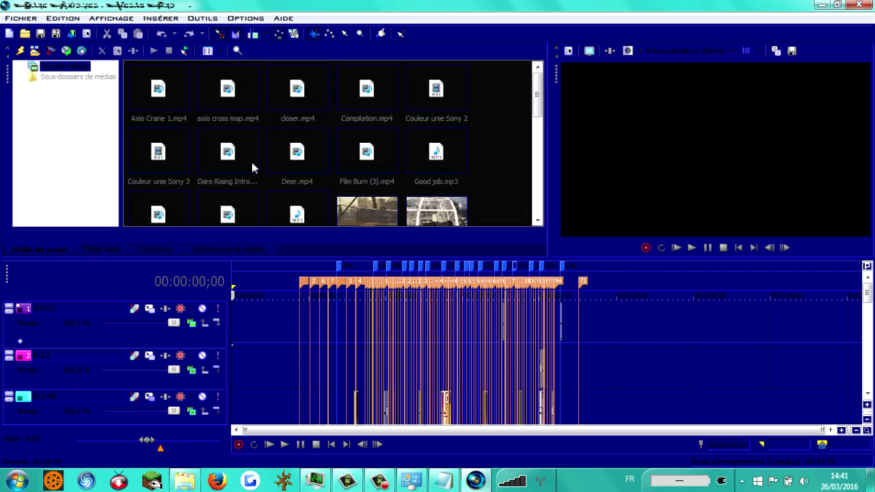
# - Select Film Burn (3).mp4 in the project media and narrow the folder tree beside the thumbnails
pyautogui.click(353, 136)
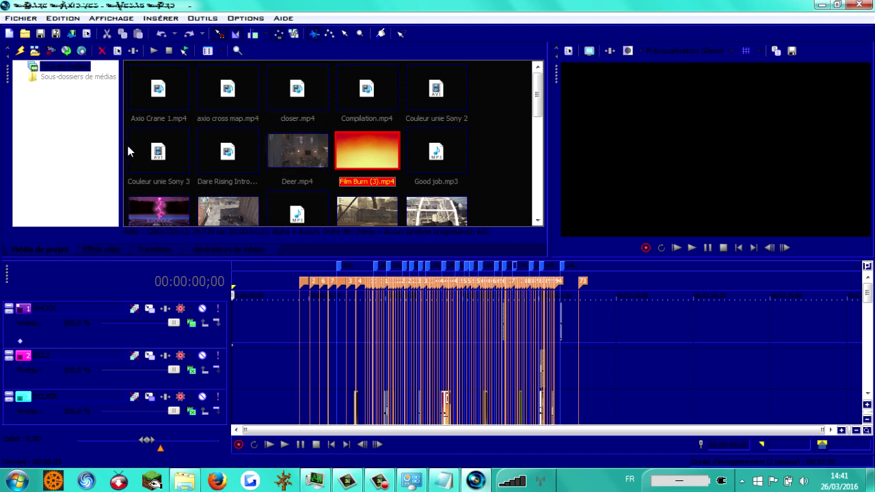
pyautogui.moveTo(121, 147); pyautogui.dragTo(54, 177)
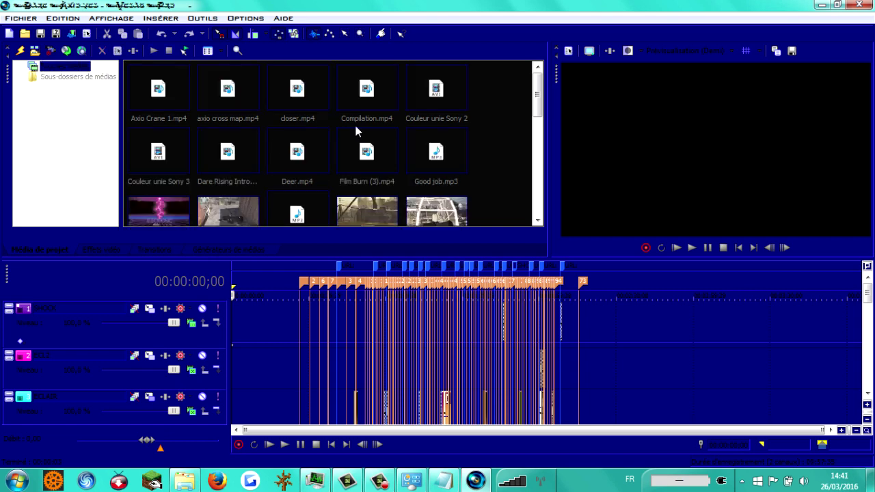
pyautogui.click(355, 137)
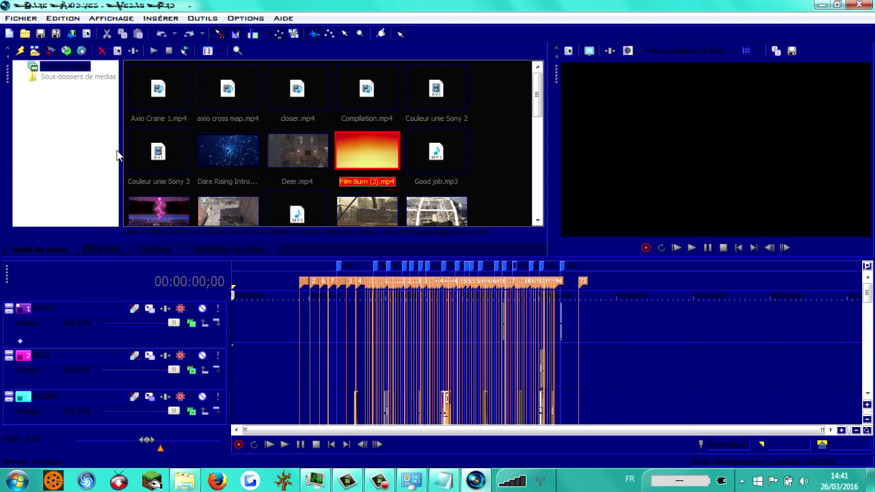
pyautogui.moveTo(122, 159); pyautogui.dragTo(54, 175)
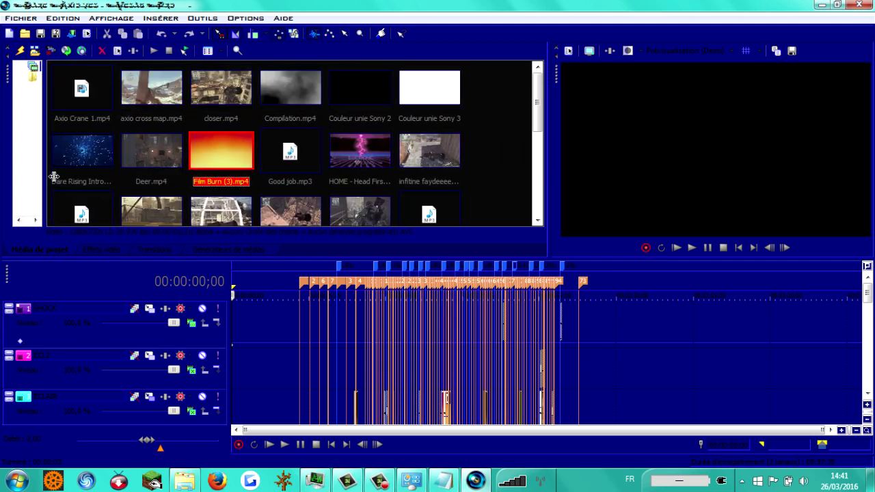